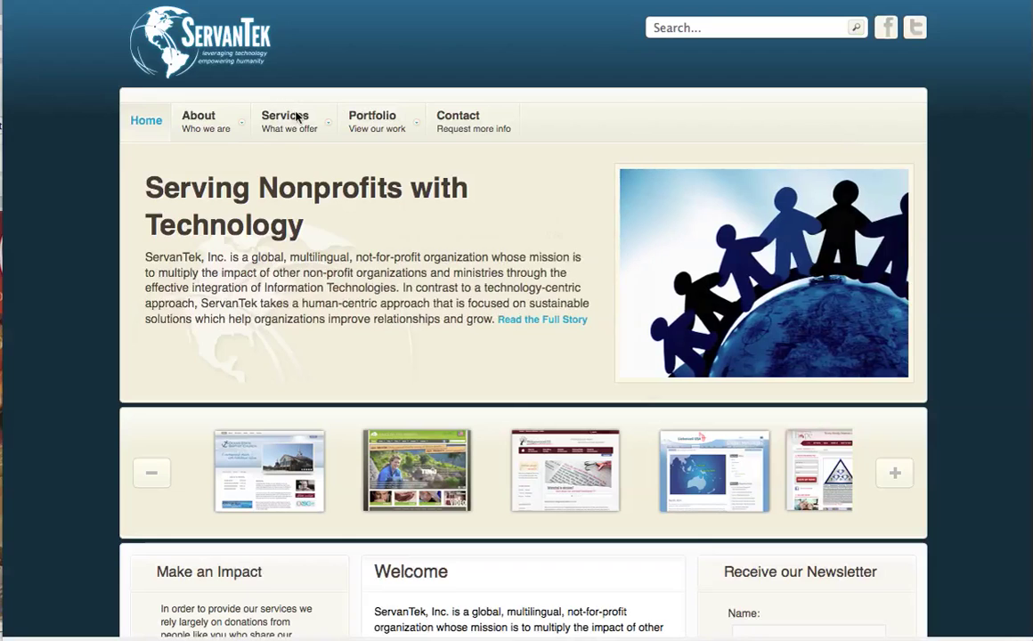
Browse ServanTek's tutorials list and view the Using the Media Manager tutorial page with its embedded video
mouse_move(286, 120)
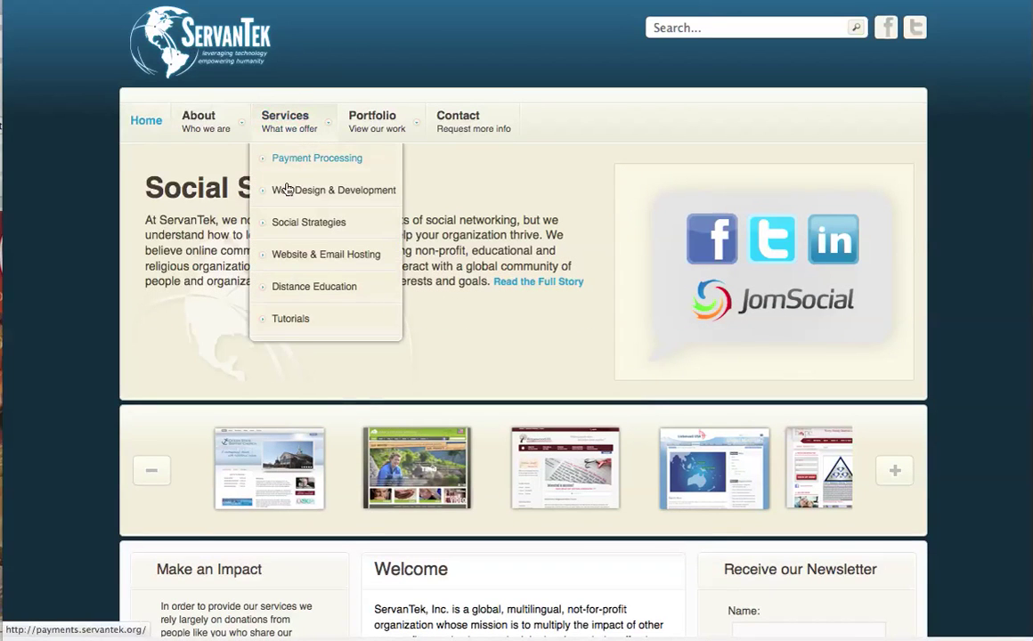
click(303, 319)
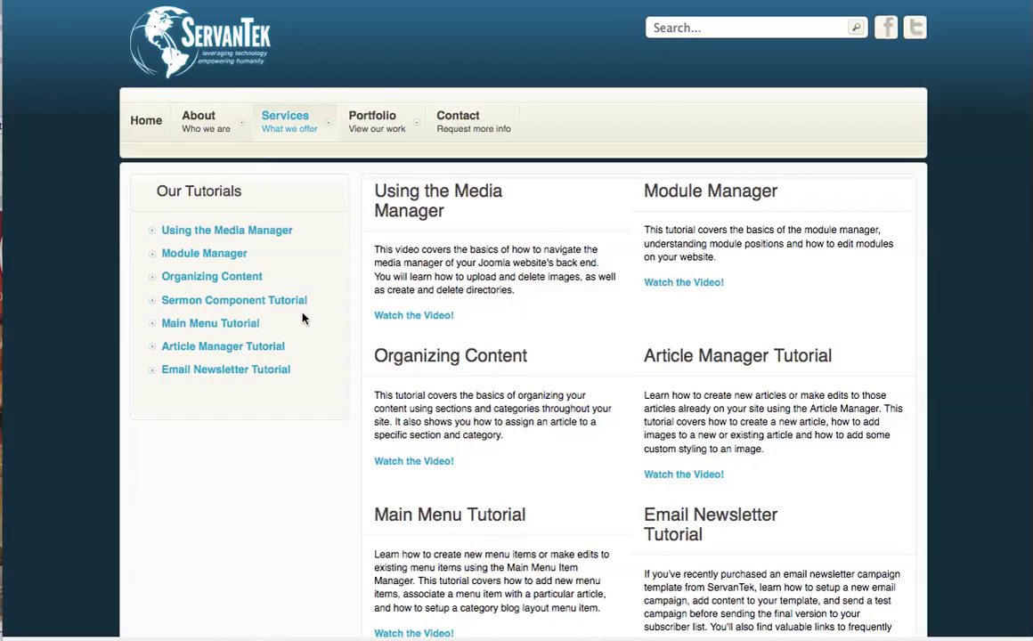
click(412, 317)
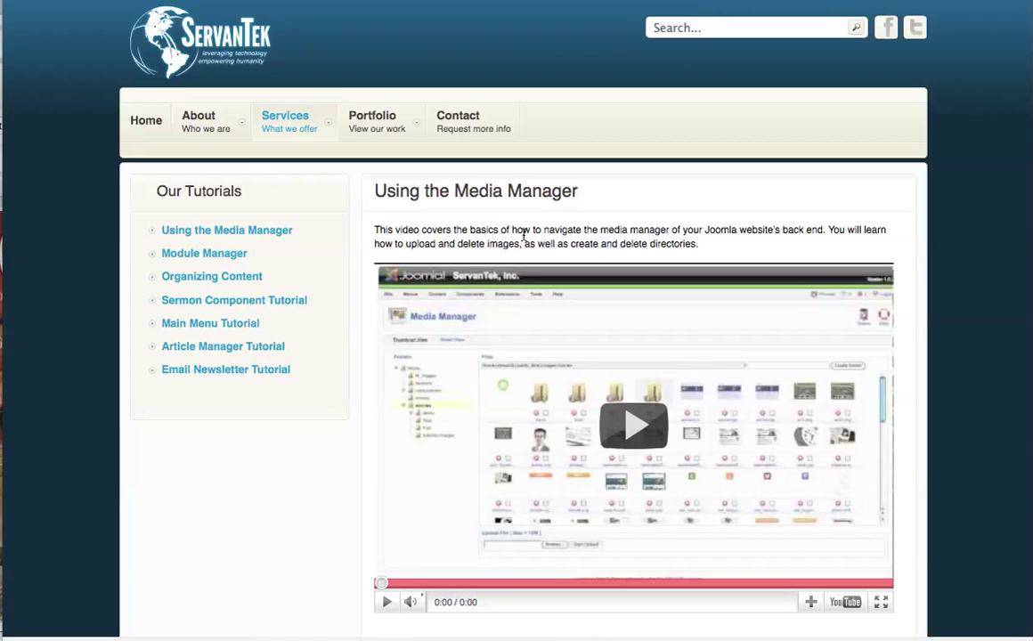
click(277, 236)
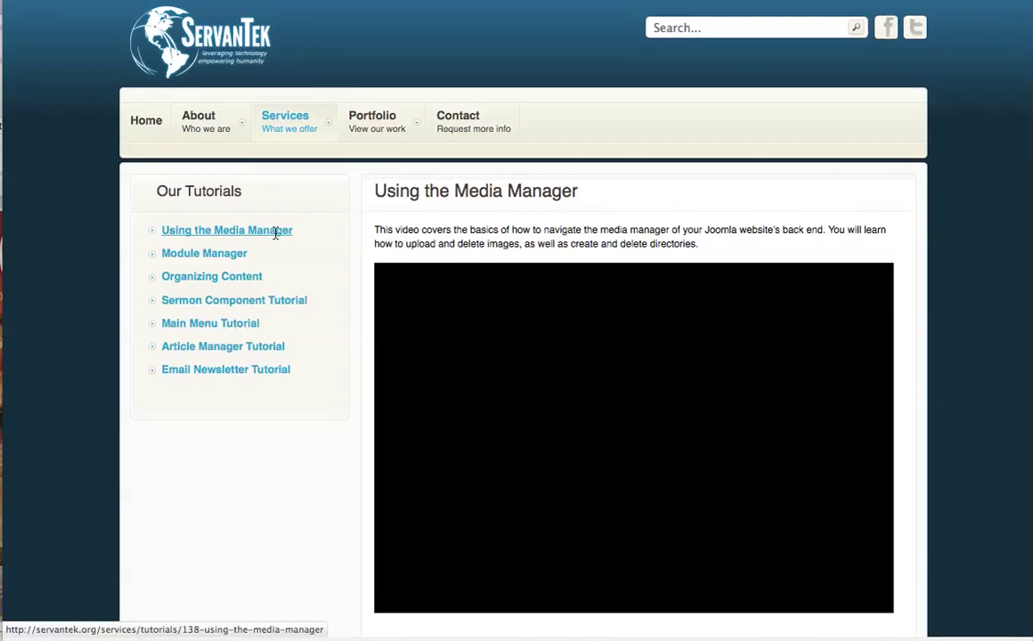
mouse_move(292, 128)
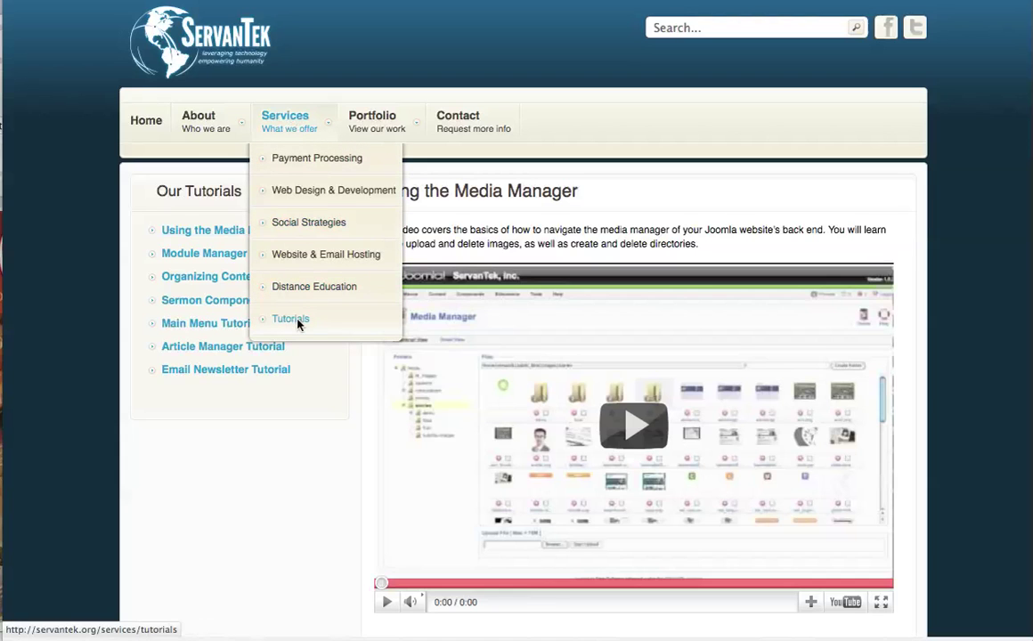
click(297, 321)
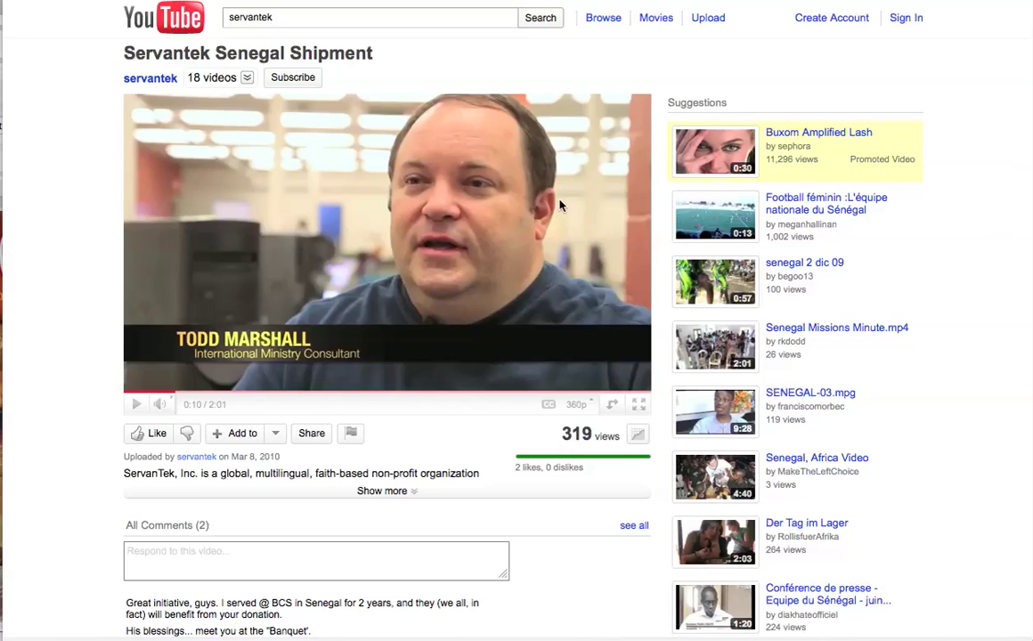
Show the sharing options and embed code for the Servantek Senegal Shipment video on YouTube
click(311, 434)
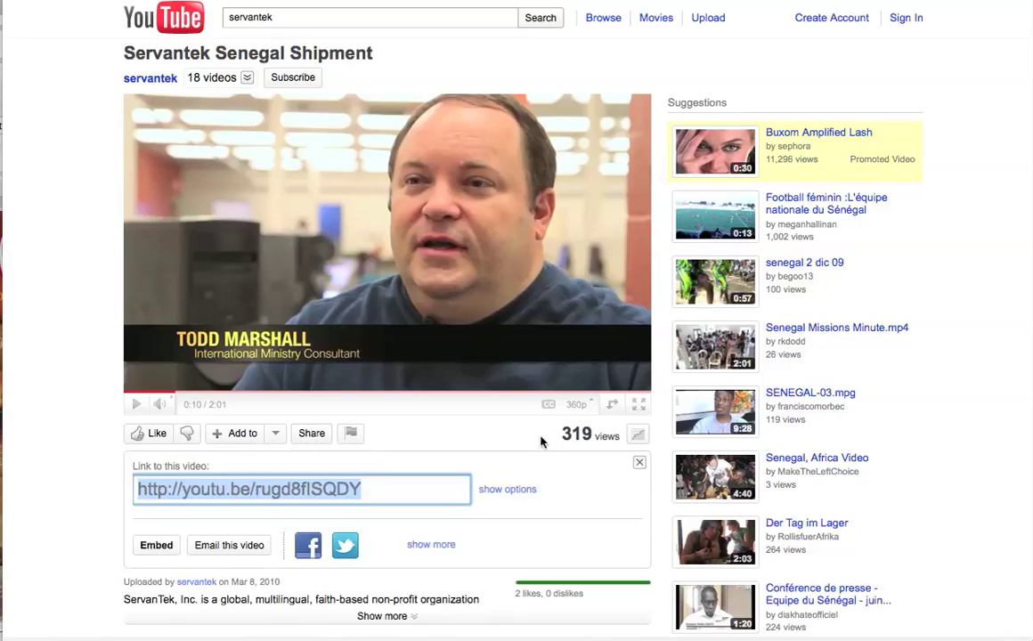
scroll(542, 441, down, 2)
scroll(528, 445, down, 3)
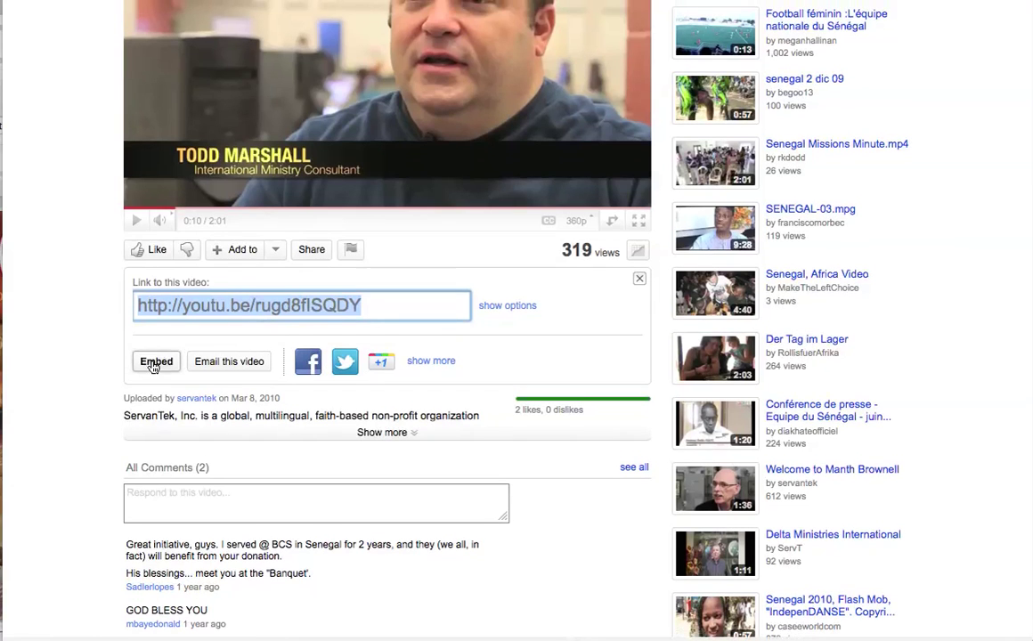
click(155, 359)
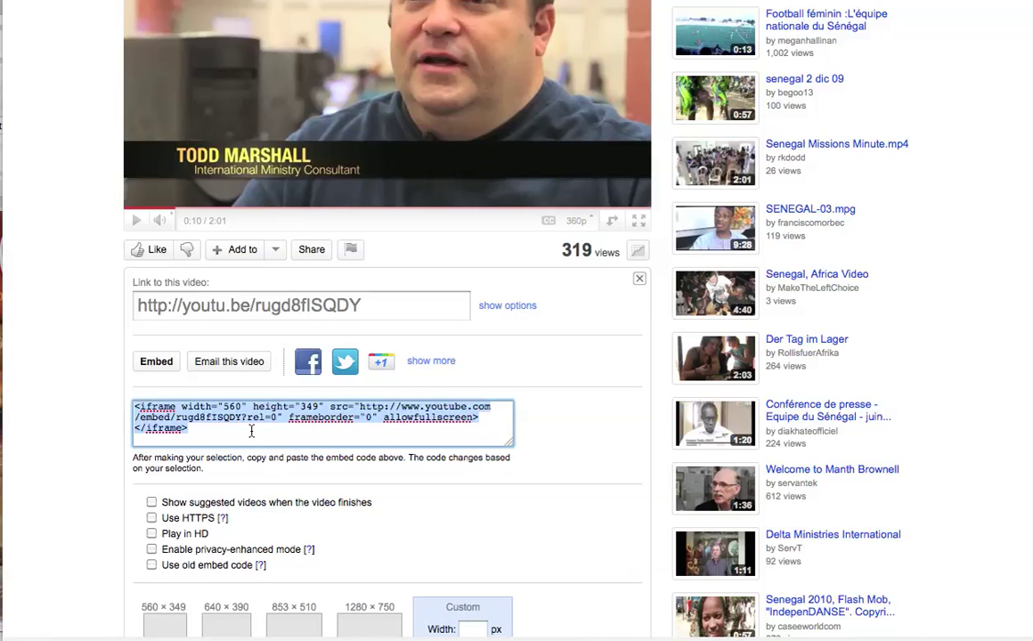
Set the embedded player's custom width to 630 px, keeping Play in HD off
scroll(233, 433, down, 3)
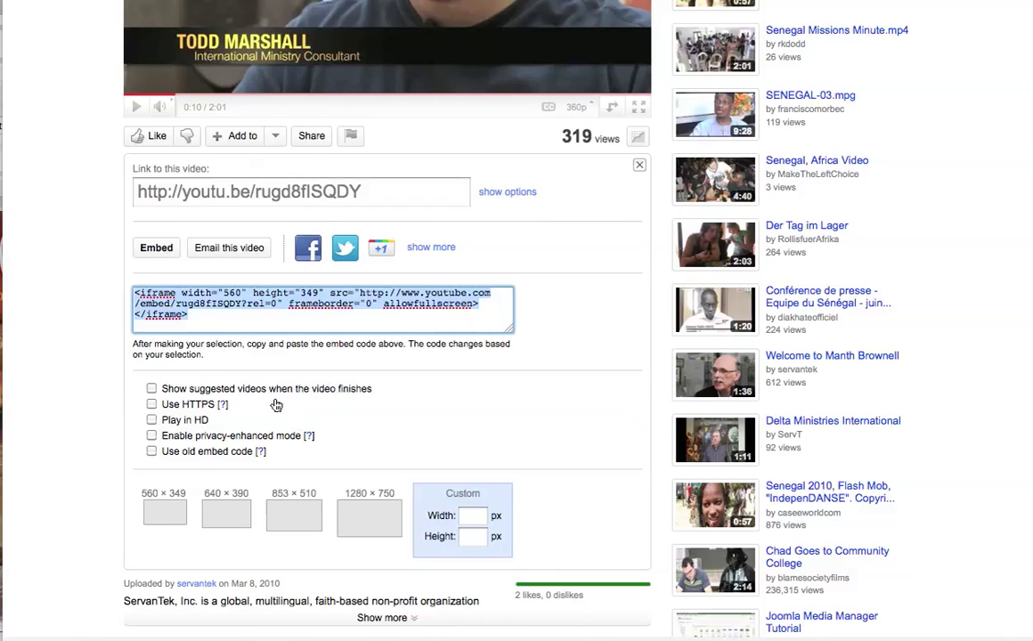
click(151, 419)
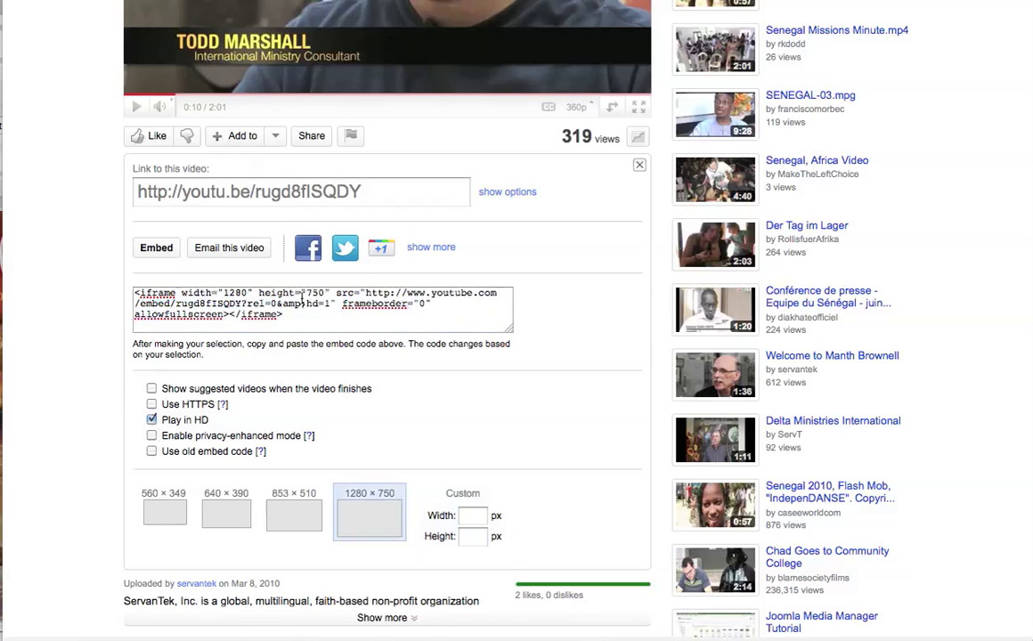
click(151, 420)
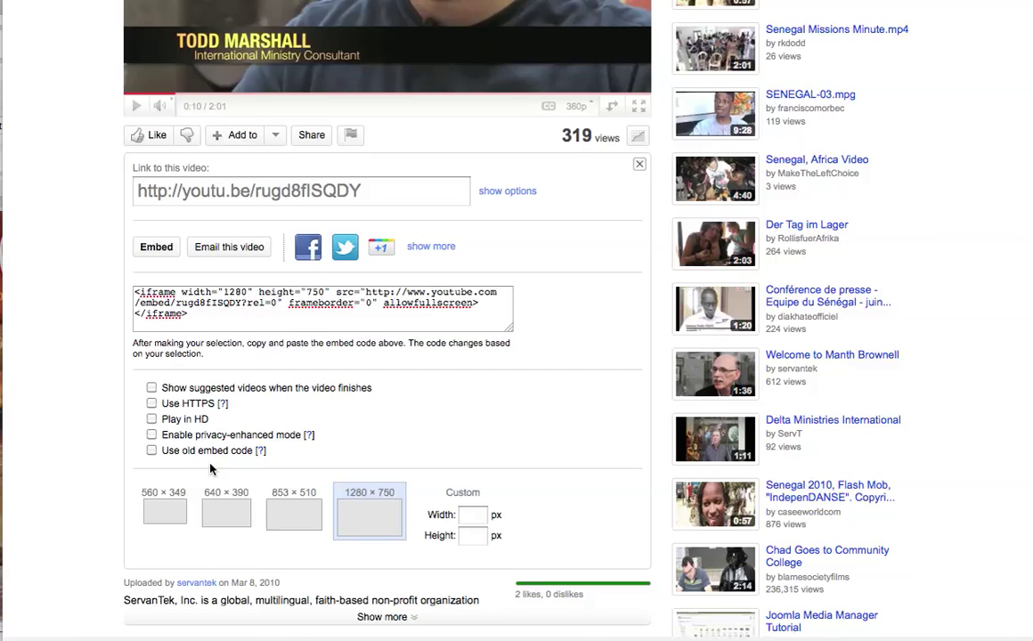
click(470, 515)
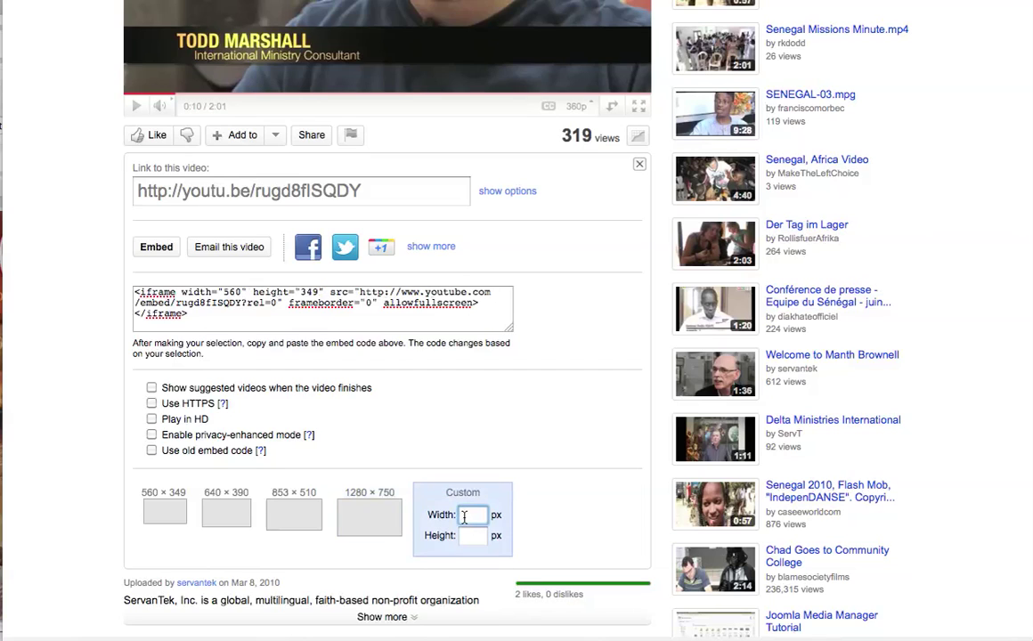
text(630)
scroll(479, 522, up, 1)
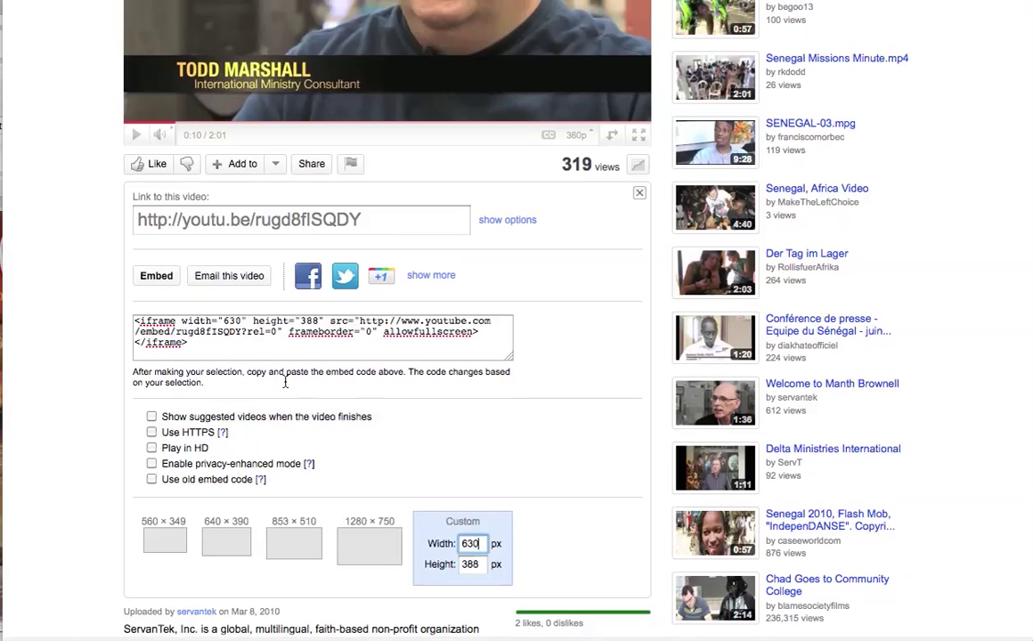
Copy the video's complete iframe embed code
click(207, 317)
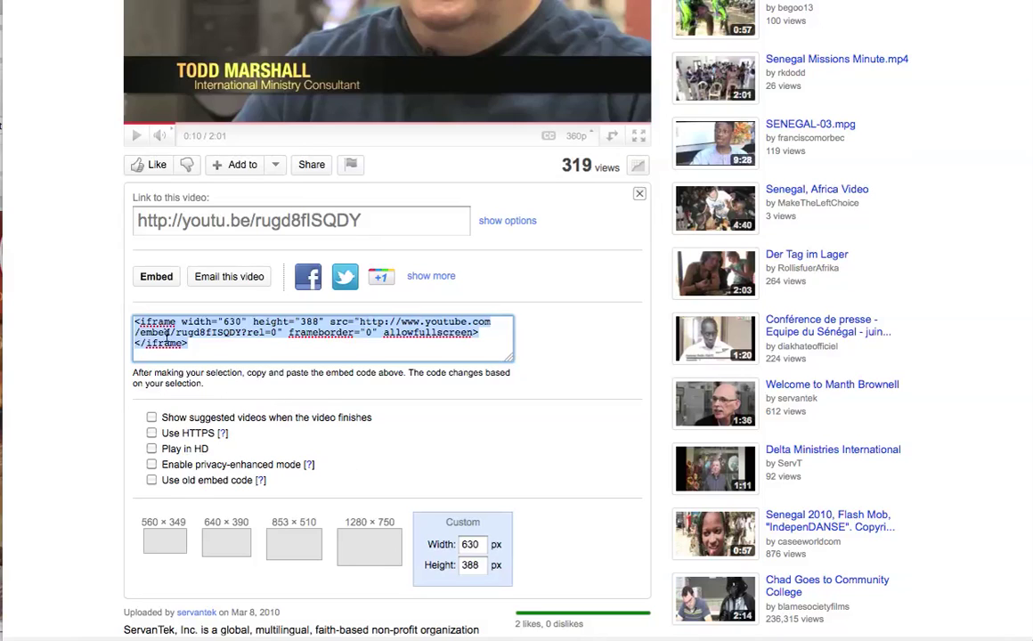
right_click(197, 326)
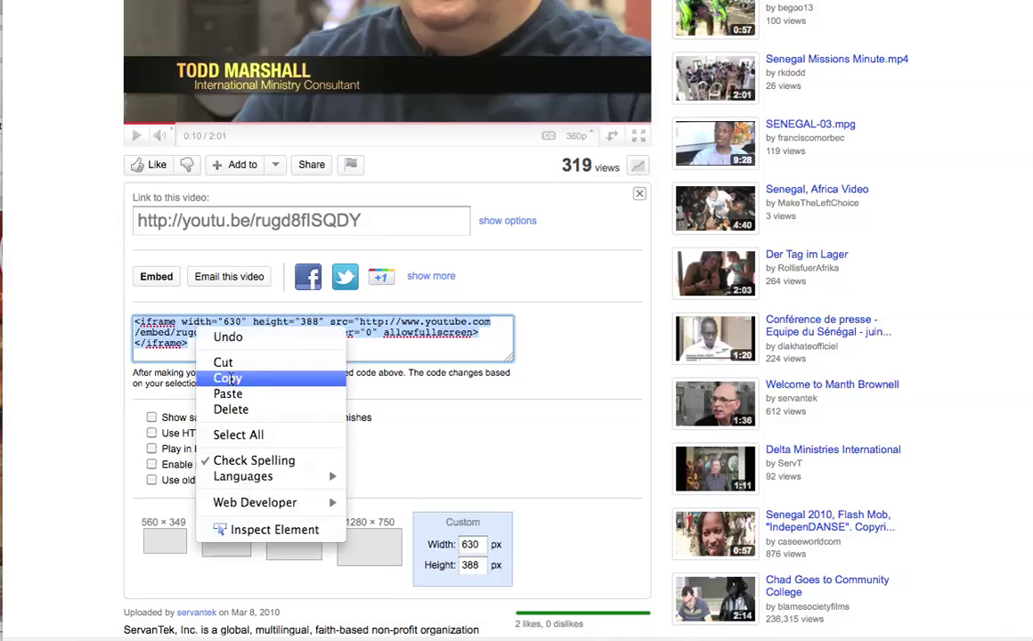
click(231, 379)
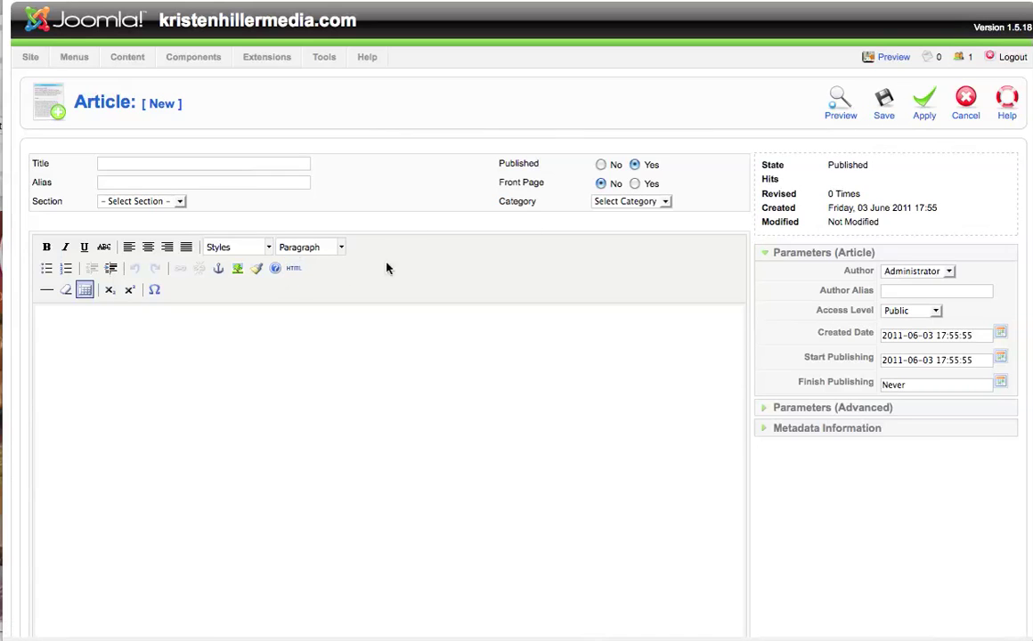
In the new Joomla article, write the intro "This is a test video..." and insert a Read more break after it
click(65, 322)
text(This is a test video...)
scroll(159, 301, down, 2)
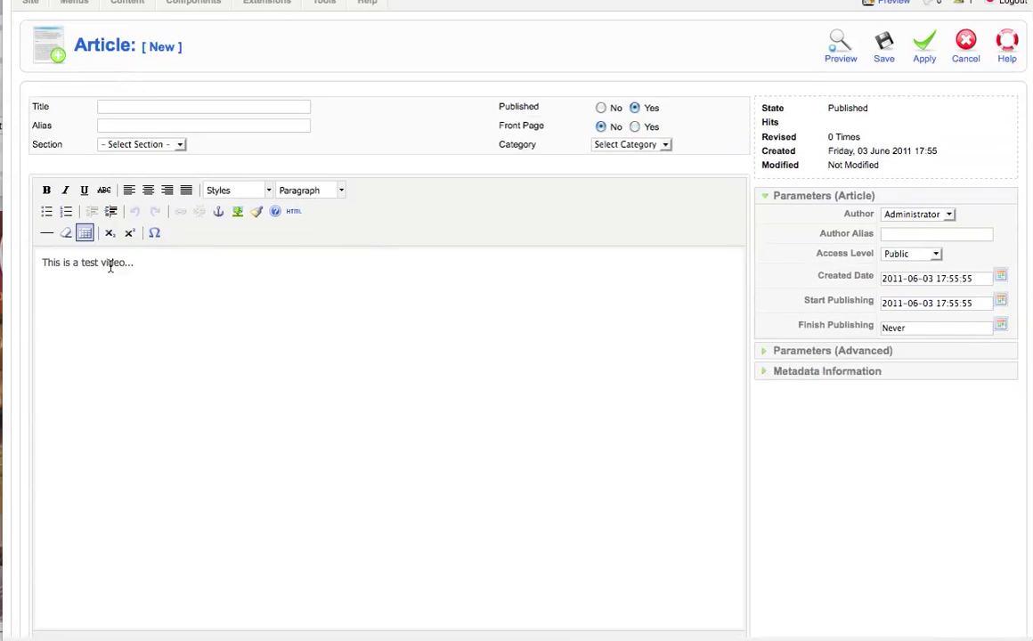
scroll(175, 279, down, 3)
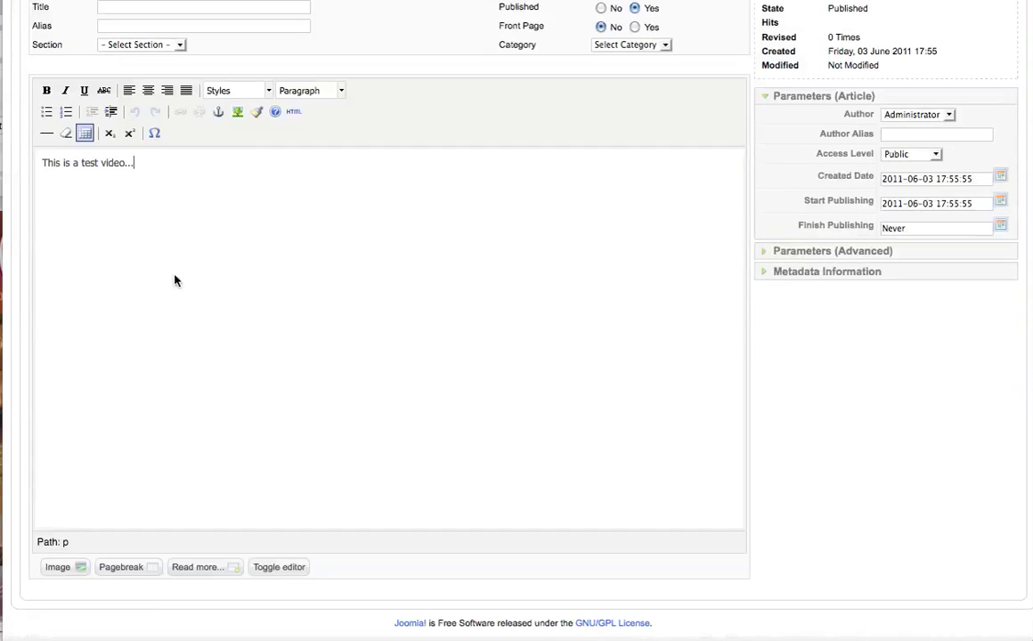
click(197, 571)
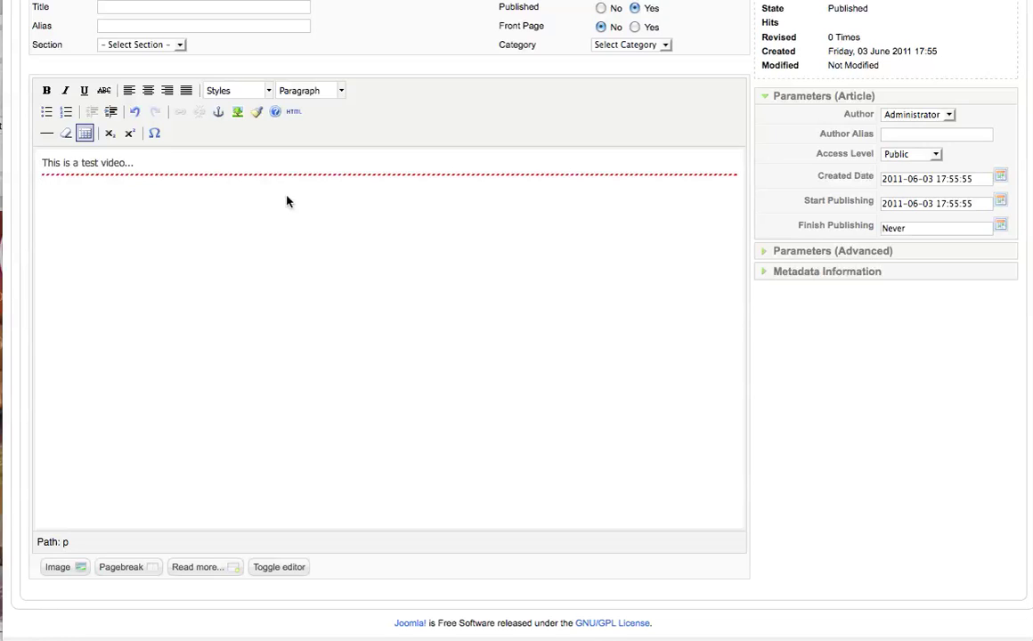
Set the article's alternative Read more text to "Watch the Video!" in the advanced parameters
click(764, 273)
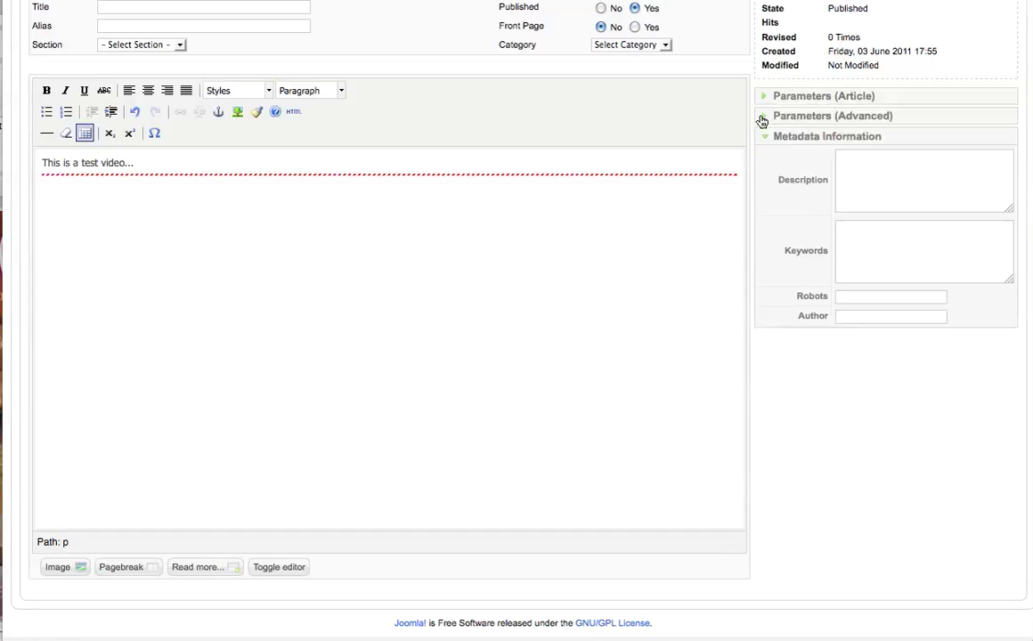
click(765, 121)
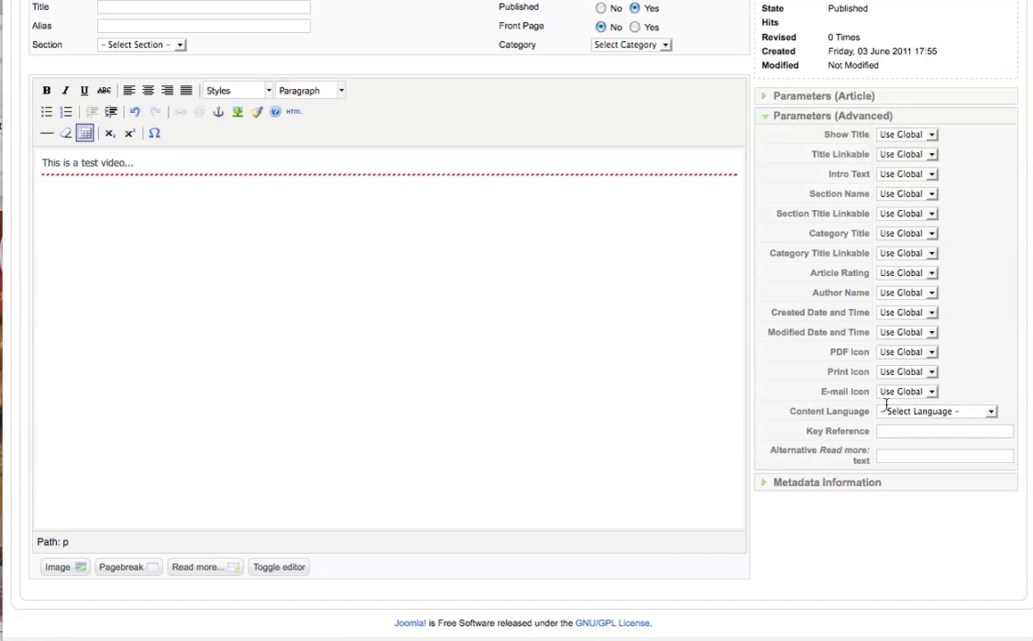
mouse_move(860, 455)
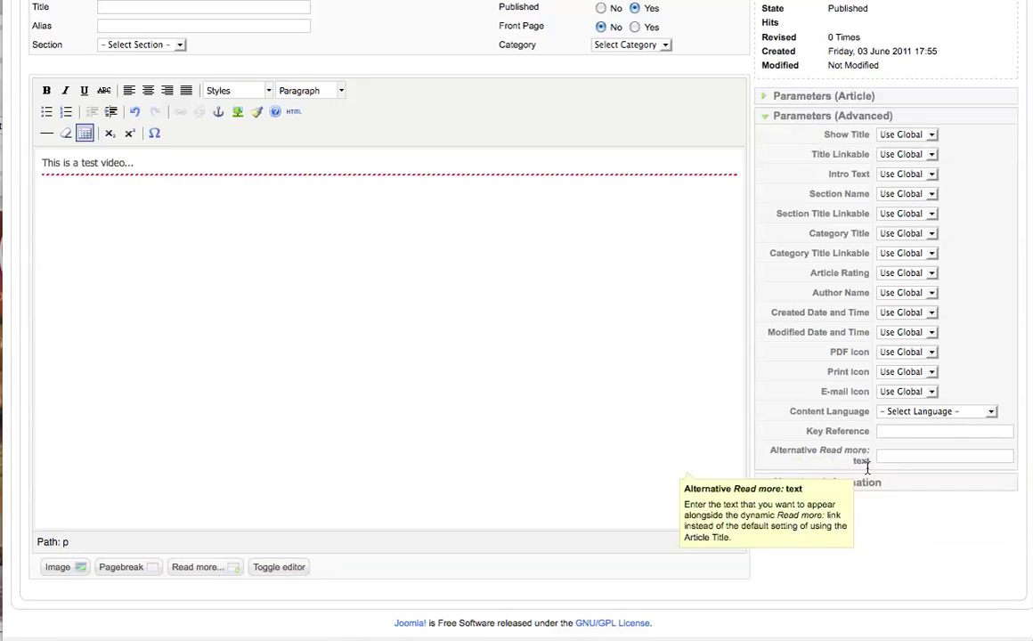
click(894, 460)
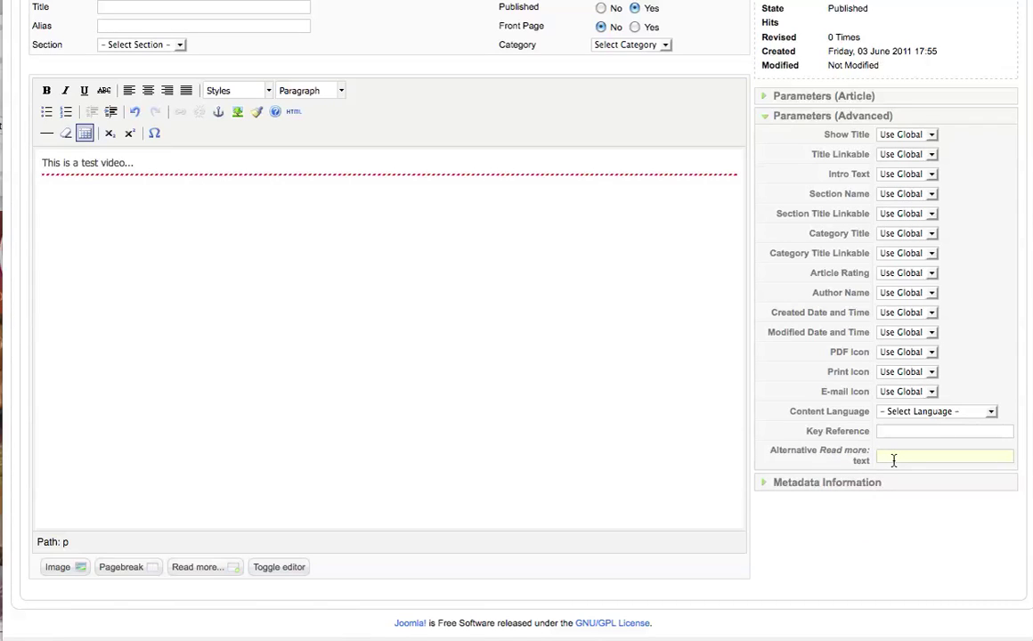
text(W)
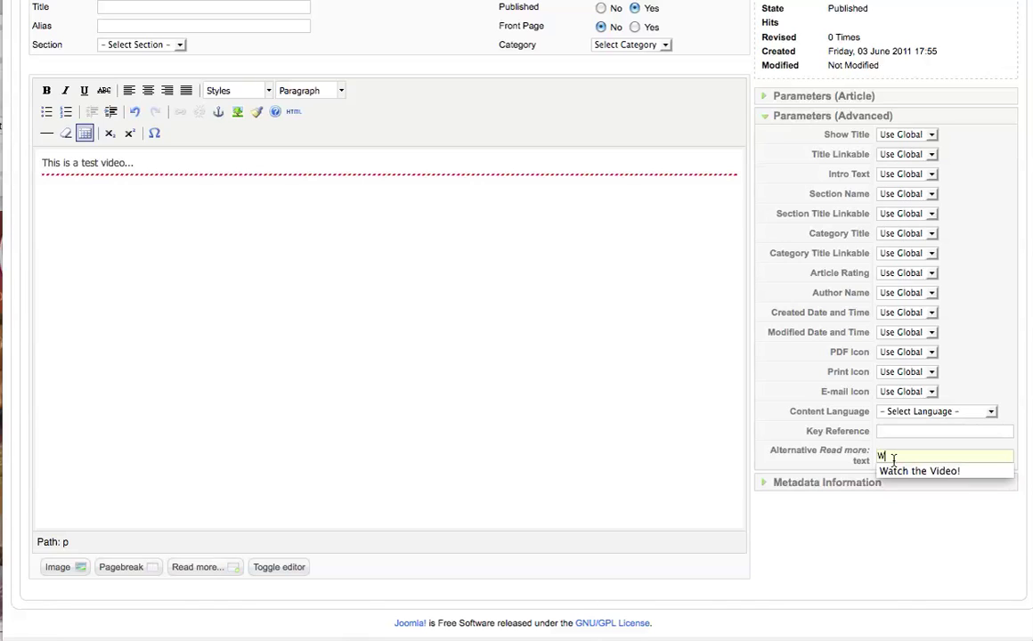
text(atch the)
key(Down)
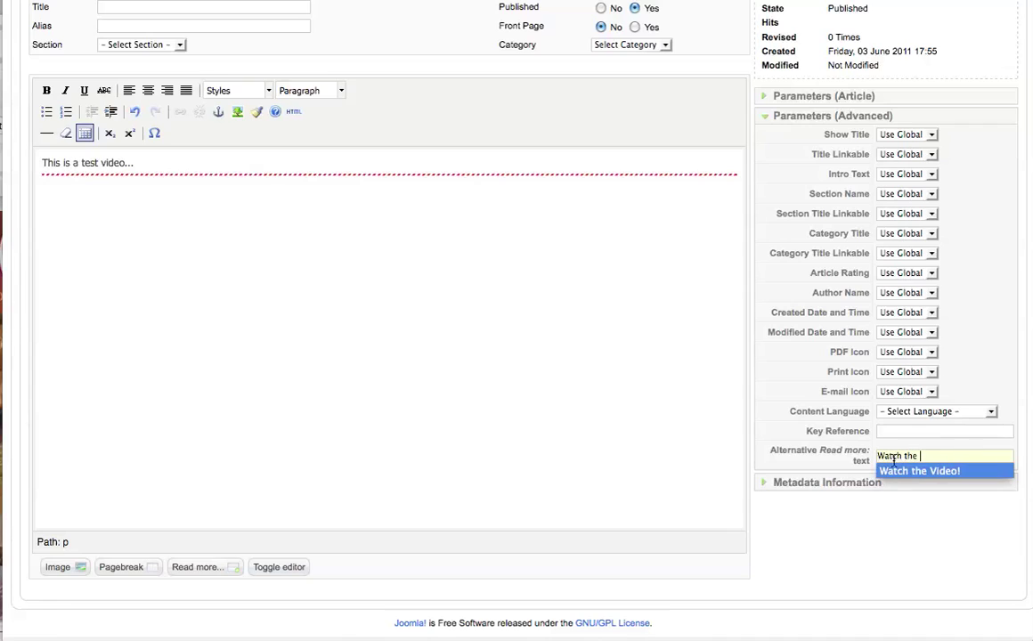
key(Return)
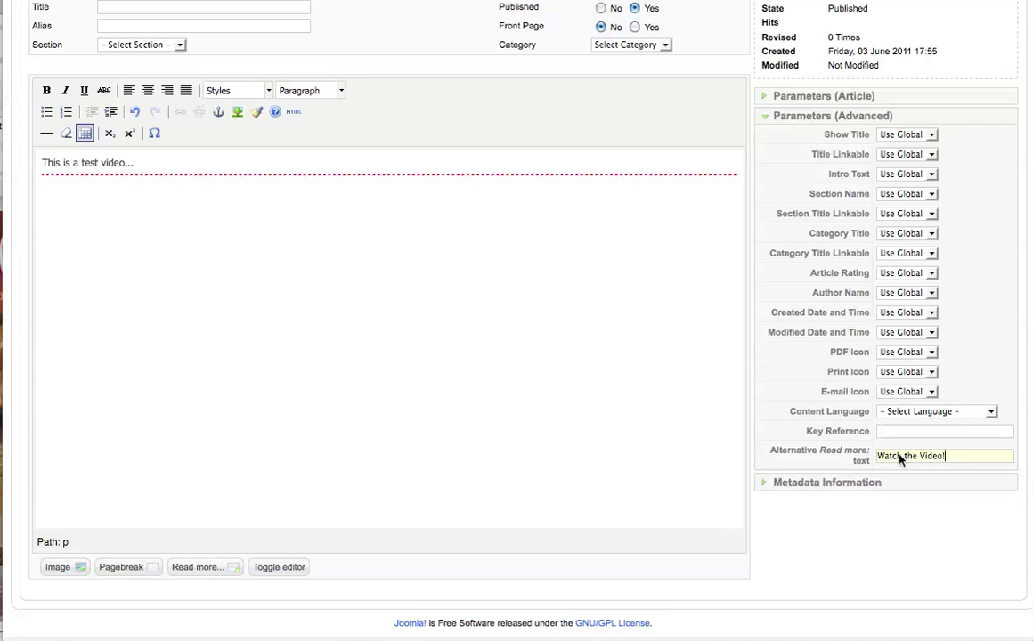
Paste the YouTube iframe embed code on a new line after the closing paragraph tag in the article's HTML source and update it
click(83, 221)
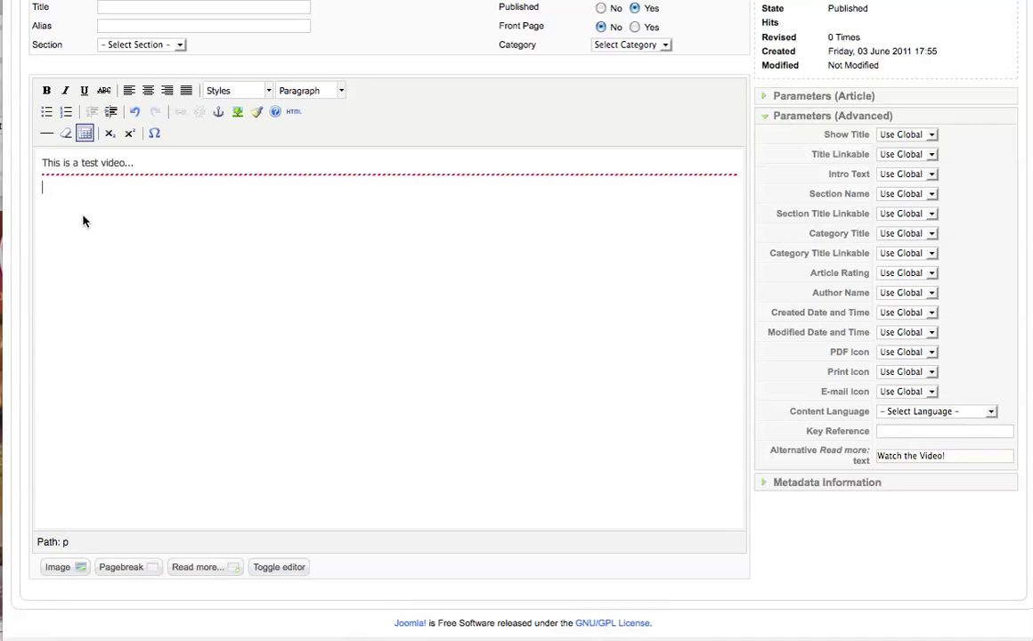
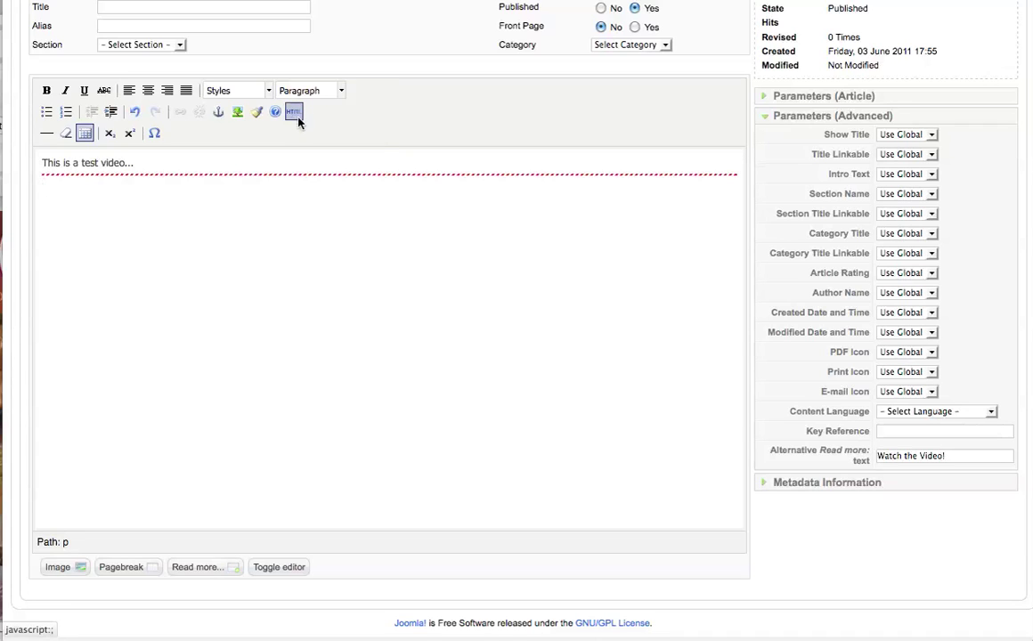
click(294, 115)
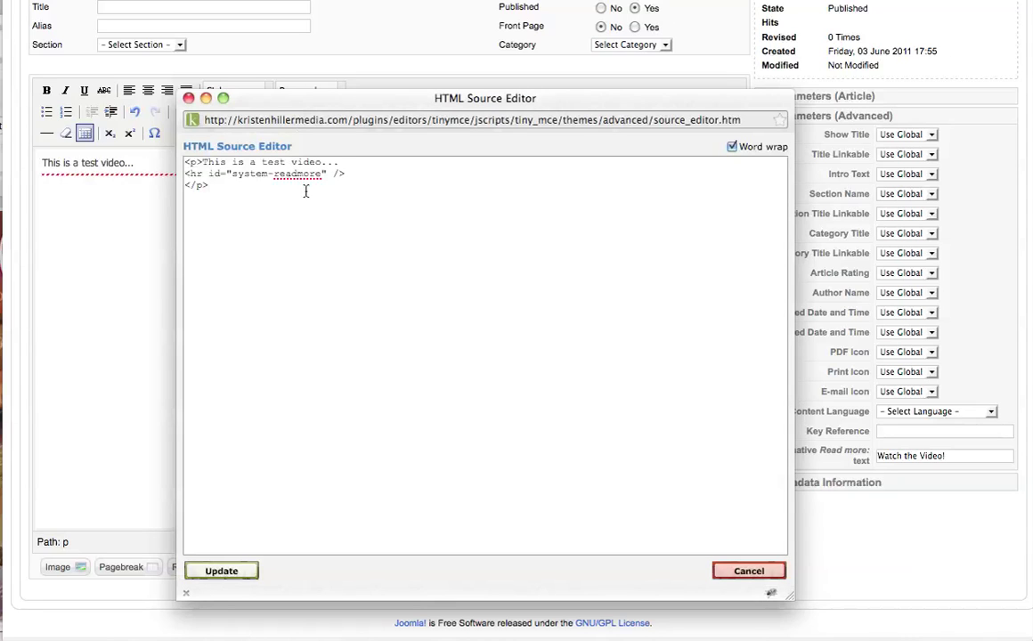
click(218, 187)
shift+click(181, 162)
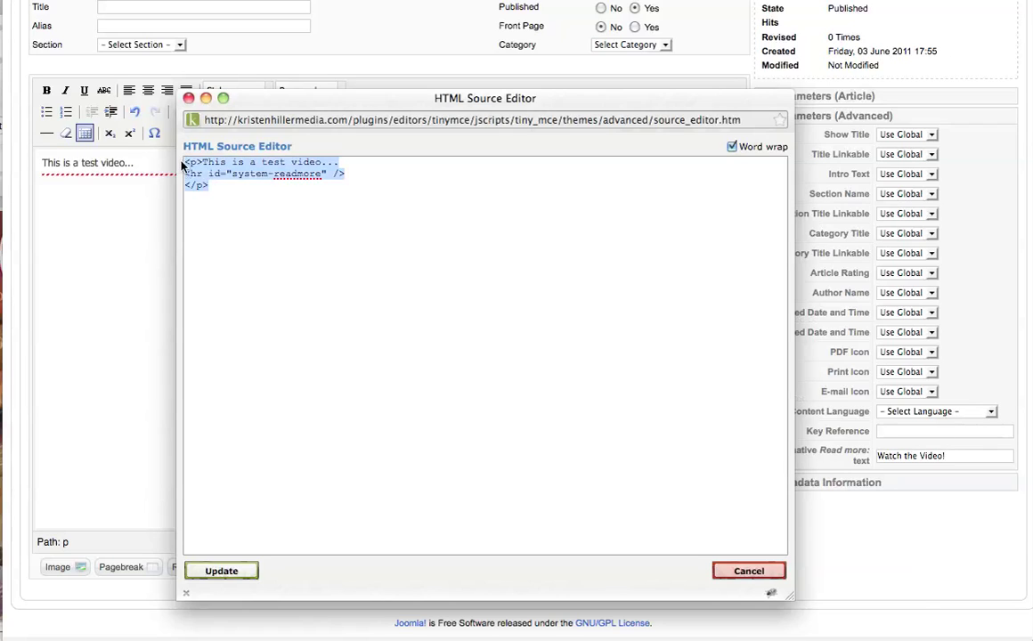
click(289, 207)
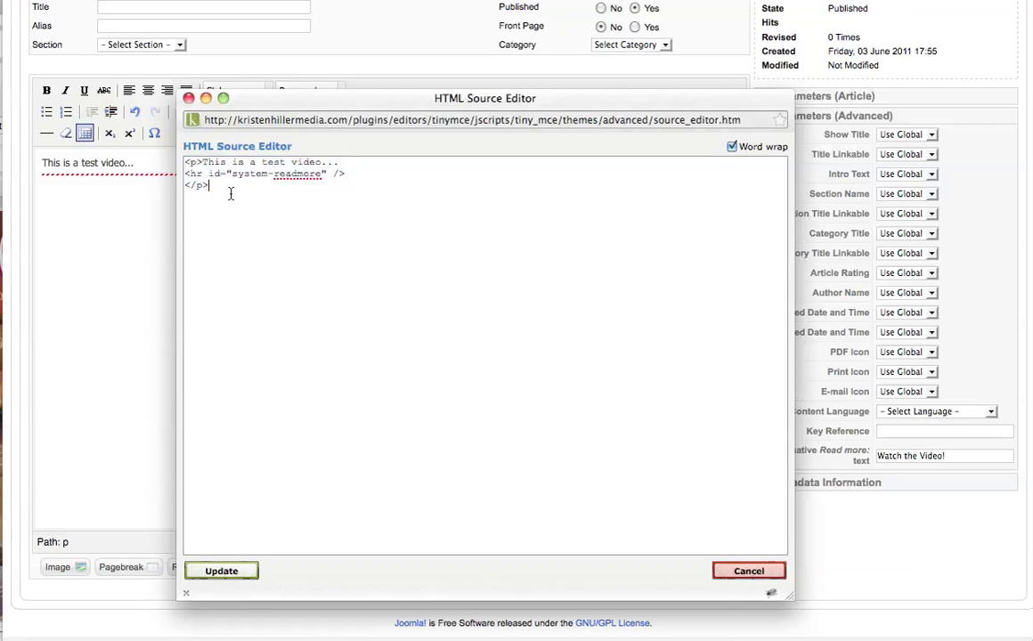
key(Return)
text(<iframe width="630" height="388" src="http://www.youtube.com/embed/rugd8fISQDY?rel=0" frameborder="0" allowfullscreen></iframe>)
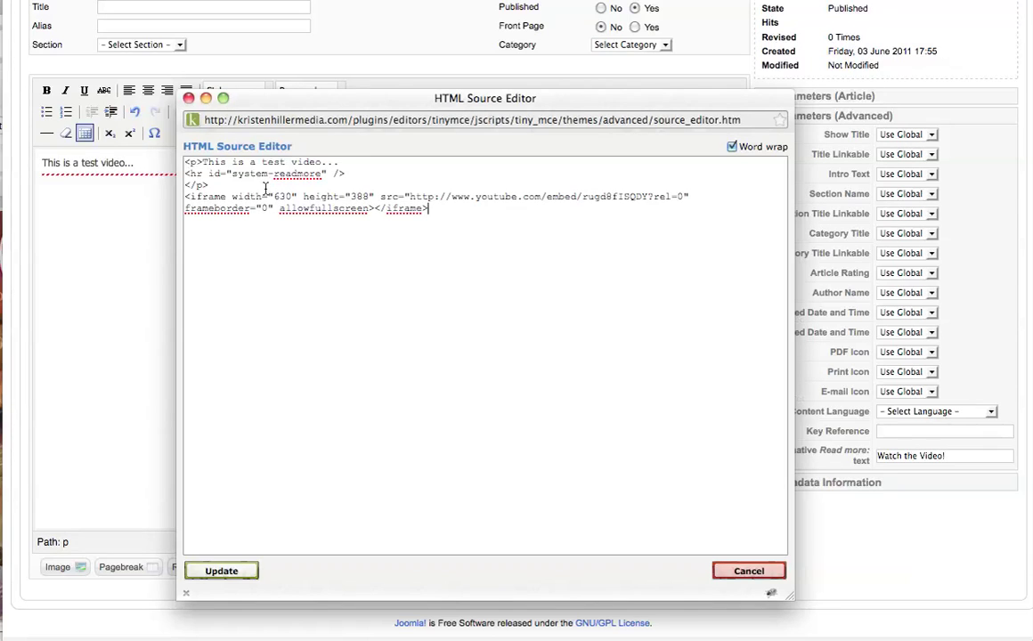
click(219, 571)
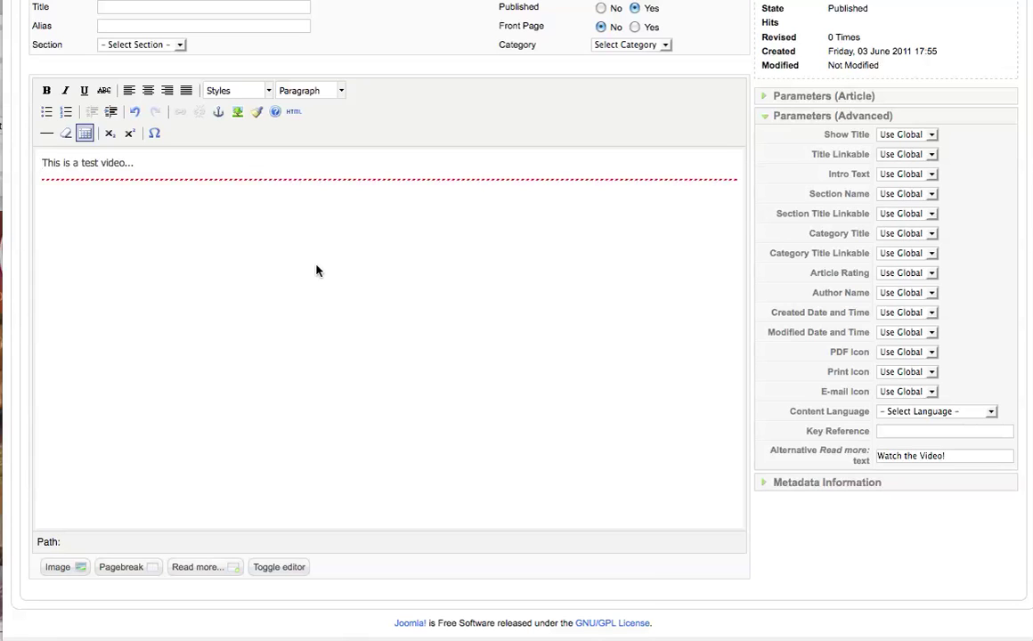
scroll(733, 346, up, 4)
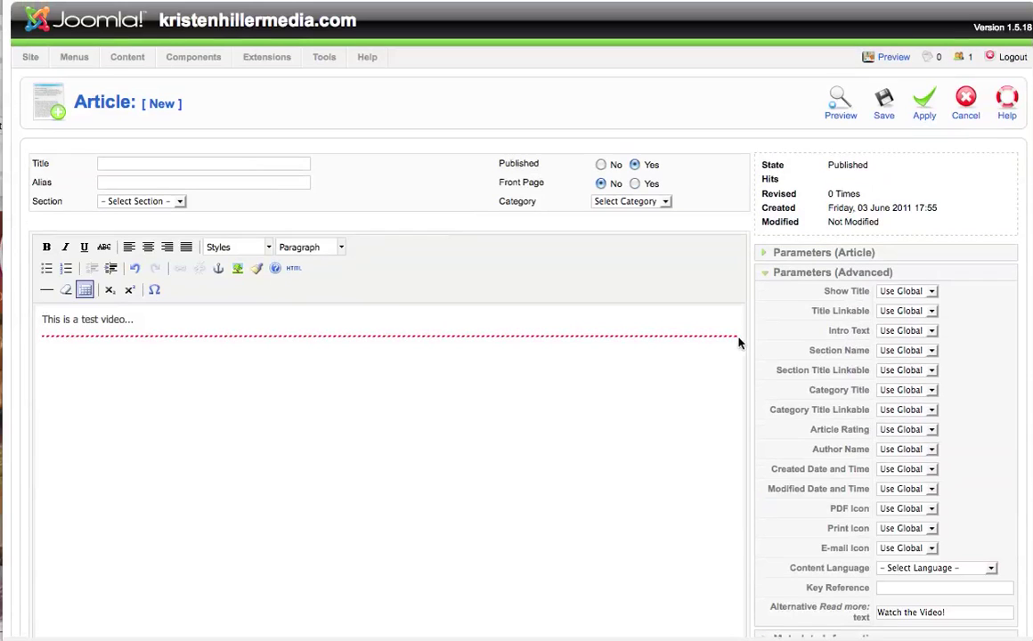
Cancel the new article and open the "Watch the Video" page from the Ocean State Baptist Church home page
click(967, 95)
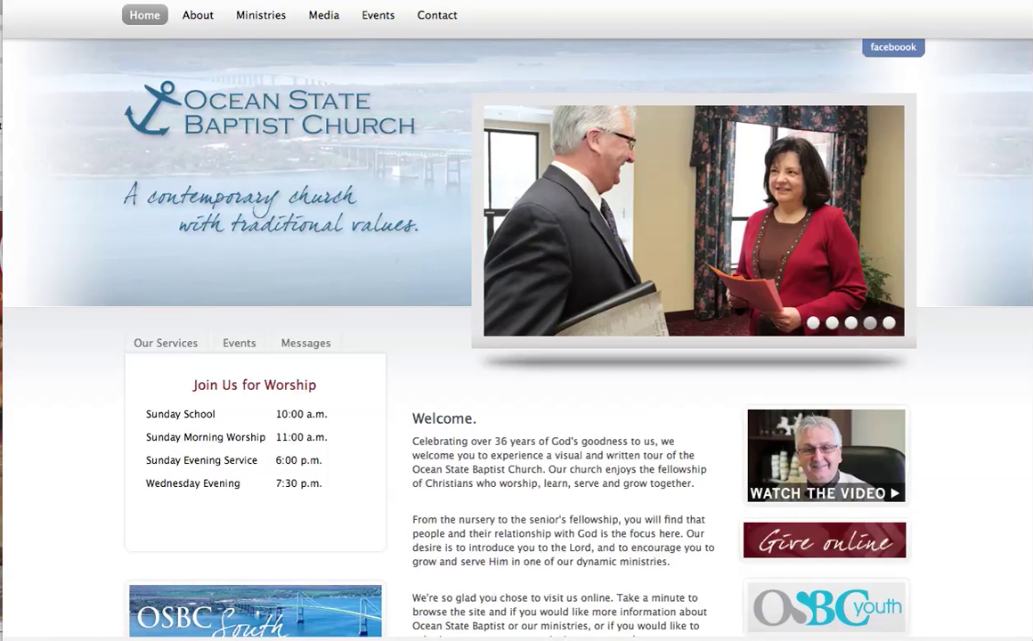
scroll(581, 189, down, 1)
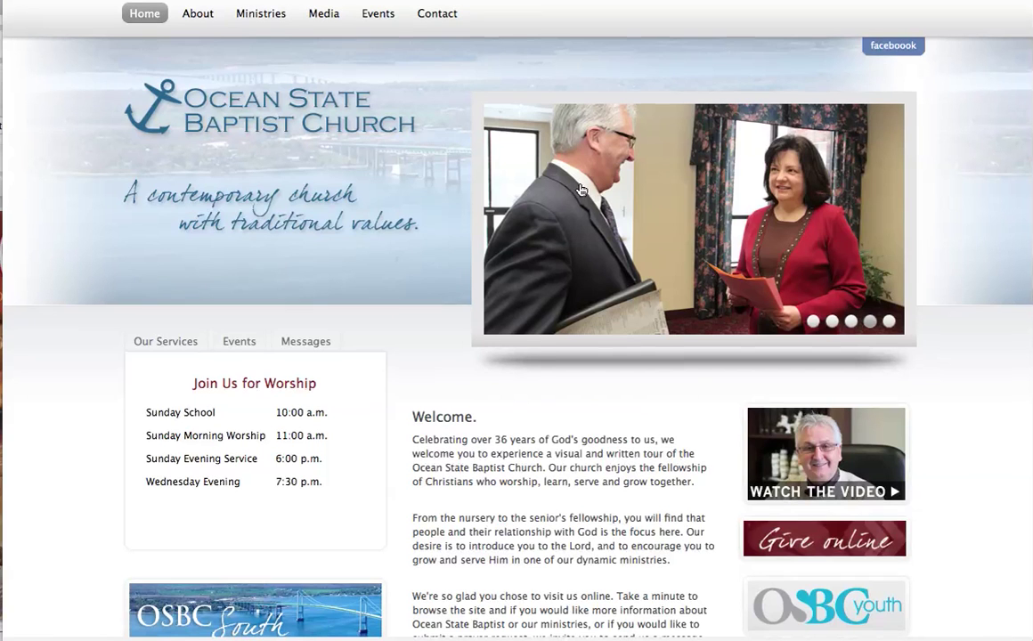
scroll(581, 190, up, 1)
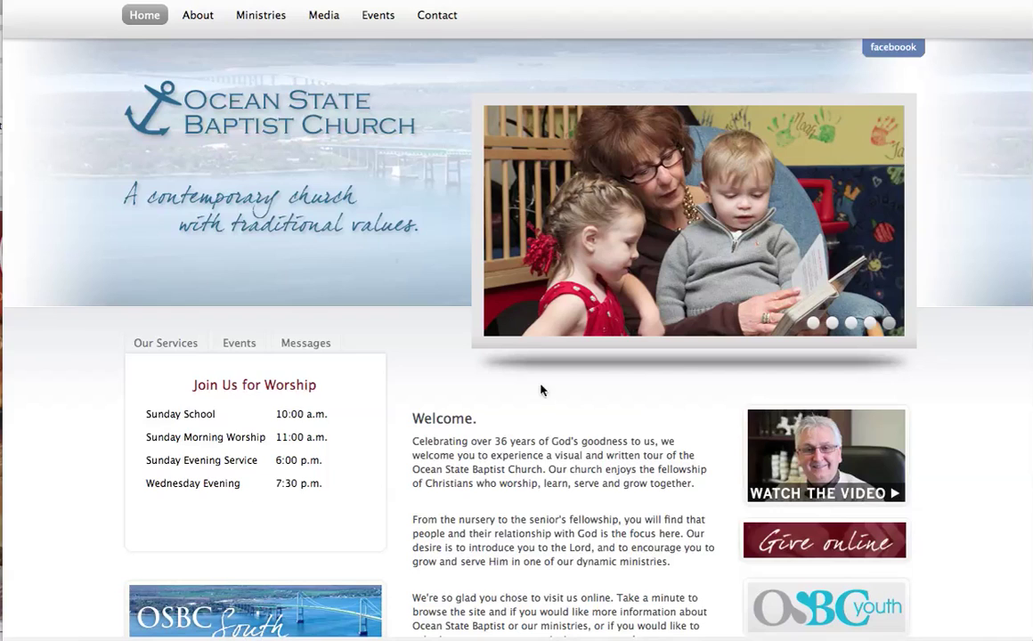
click(817, 463)
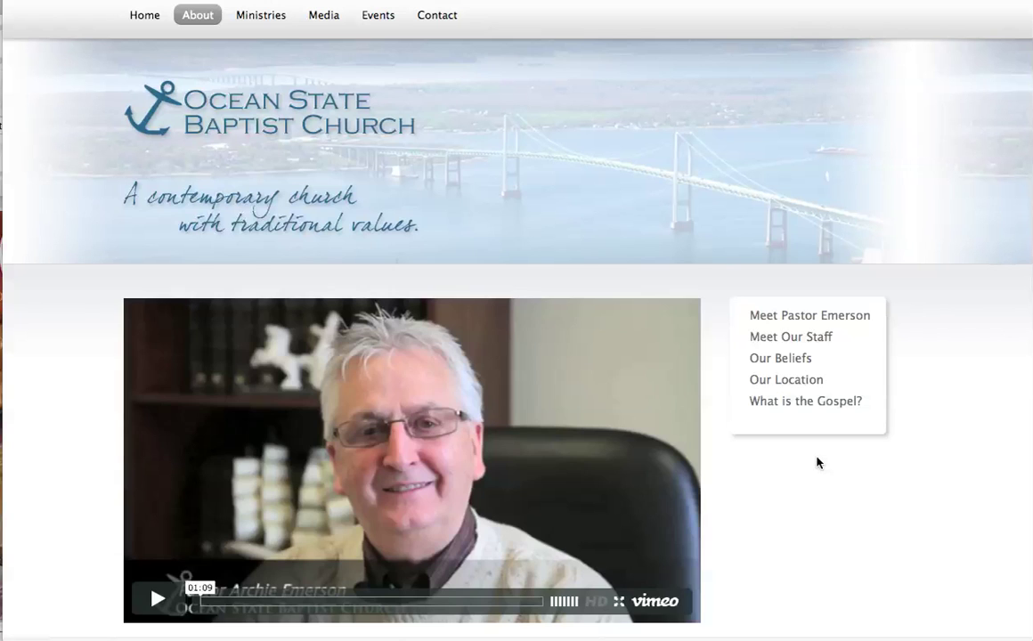
Examine how the embedded Vimeo video and the descriptive paragraph below it are laid out on the pastor's page
scroll(818, 463, down, 3)
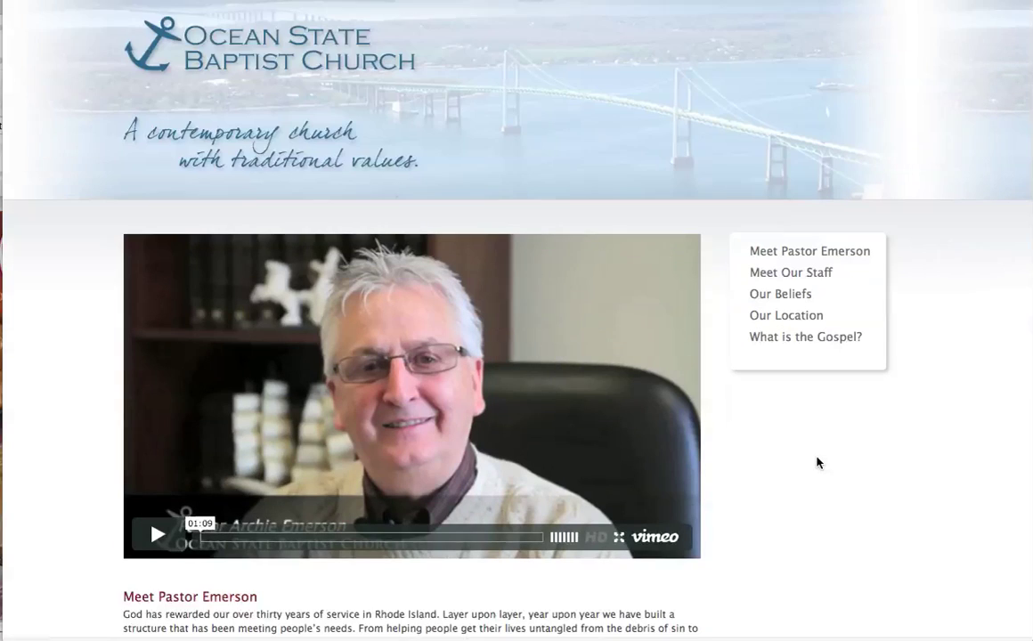
scroll(818, 463, down, 1)
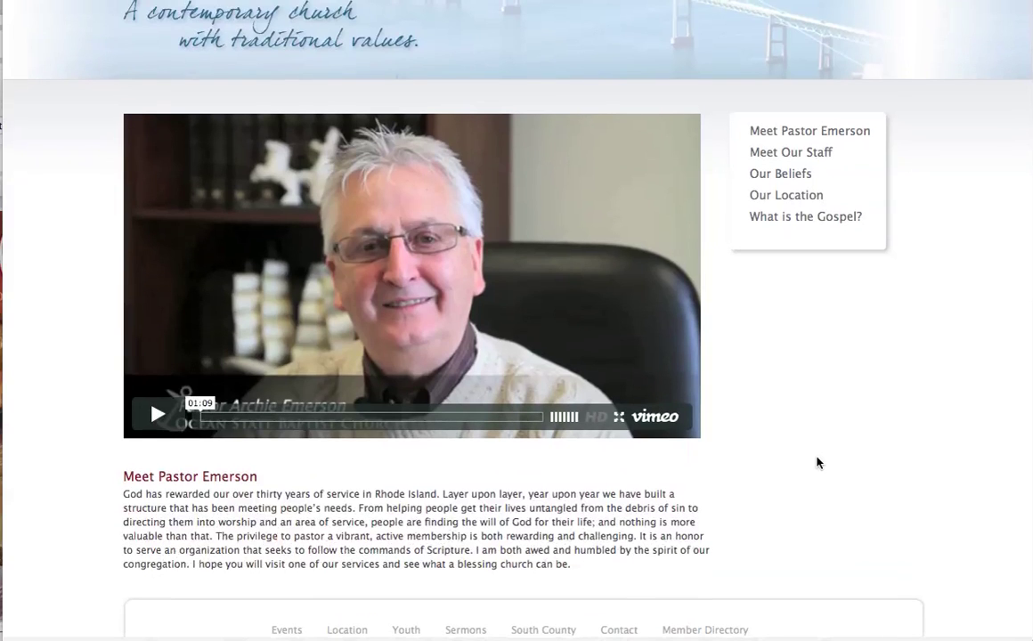
scroll(817, 463, up, 1)
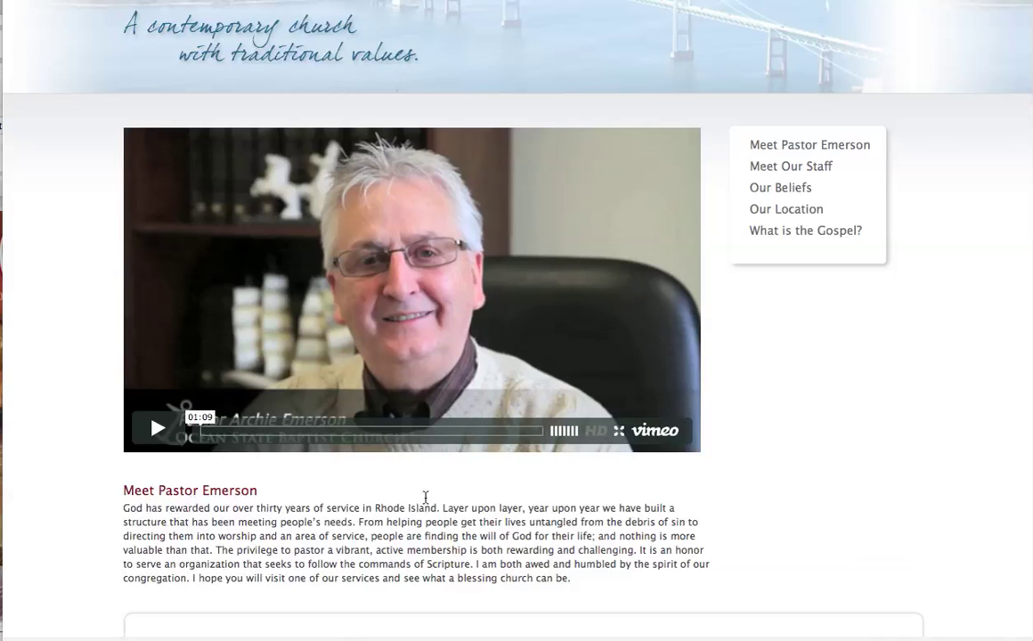
drag(576, 578, 124, 509)
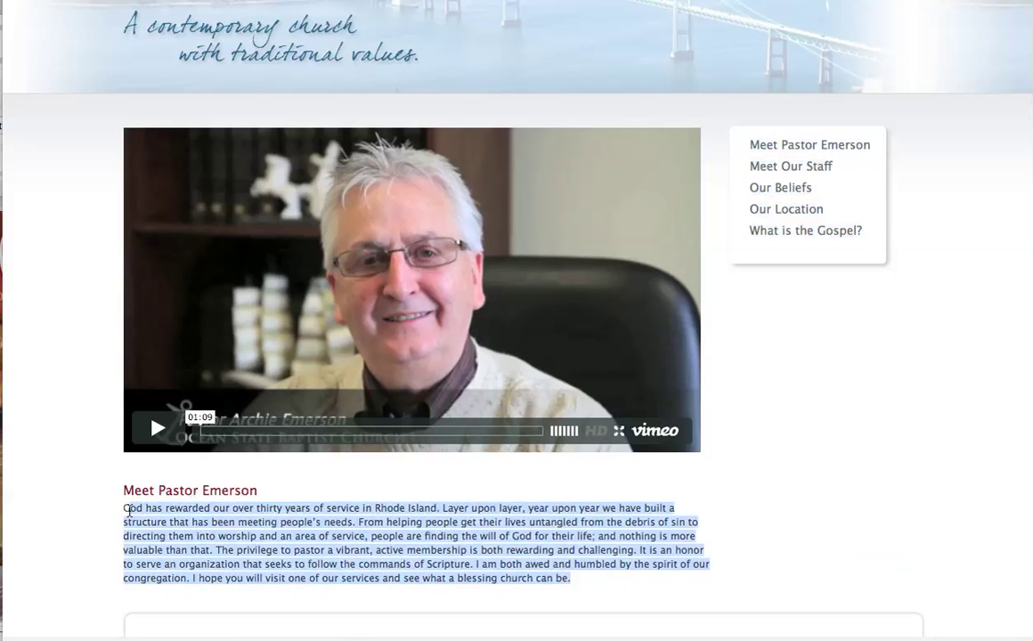
click(424, 501)
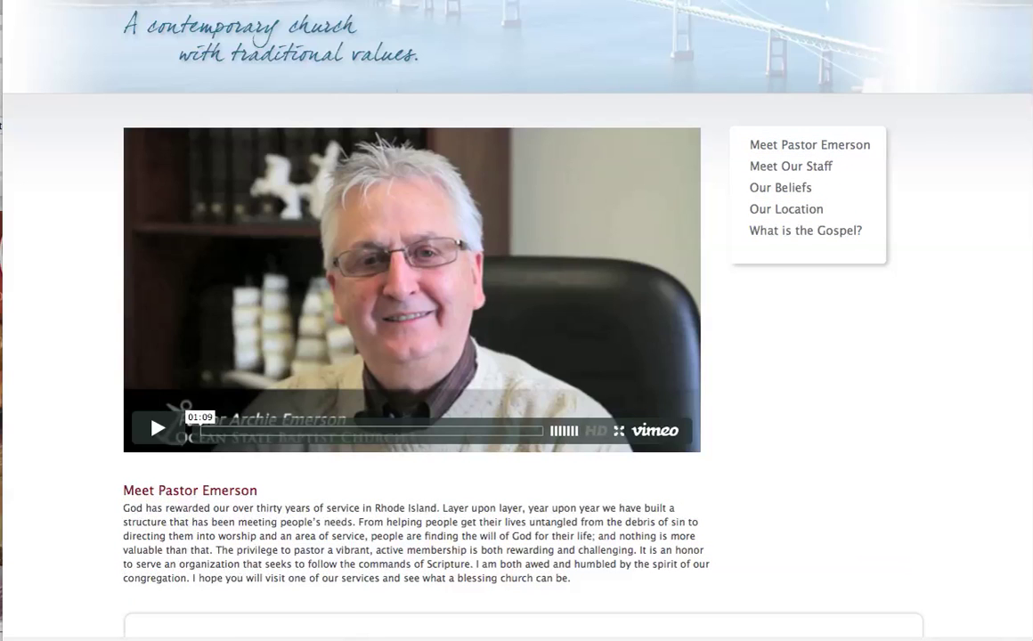
Switch to the video's Vimeo page, open its embed options and select the complete iframe code
key(ctrl+Tab)
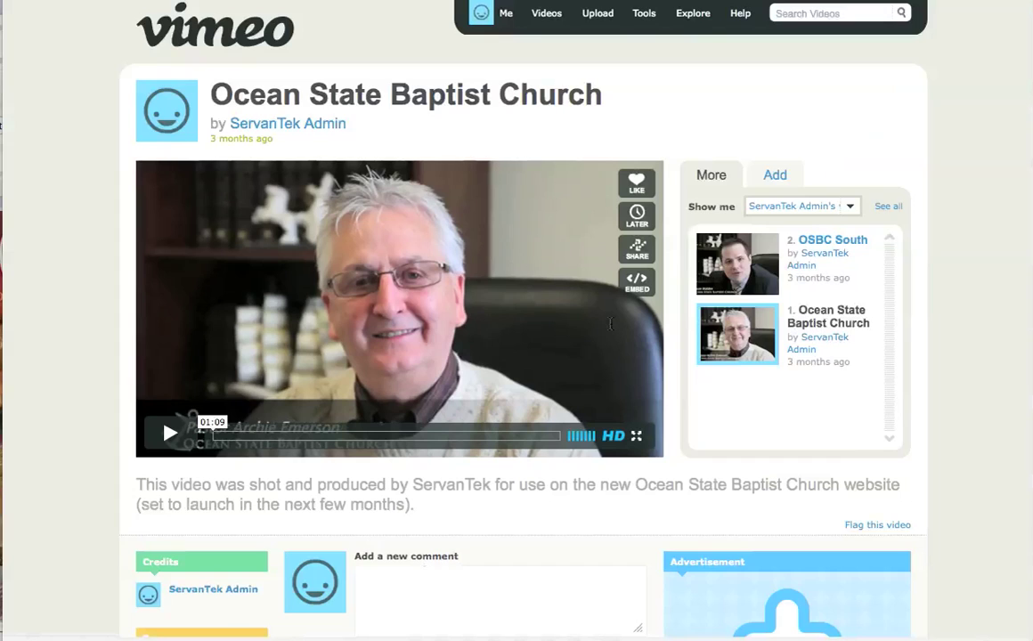
click(636, 281)
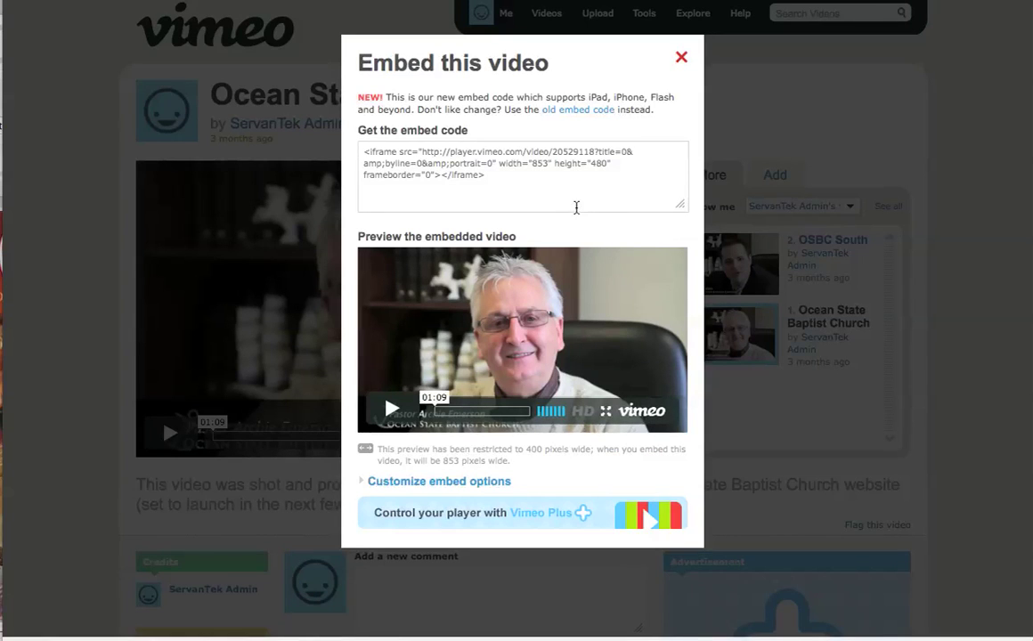
drag(360, 155, 499, 186)
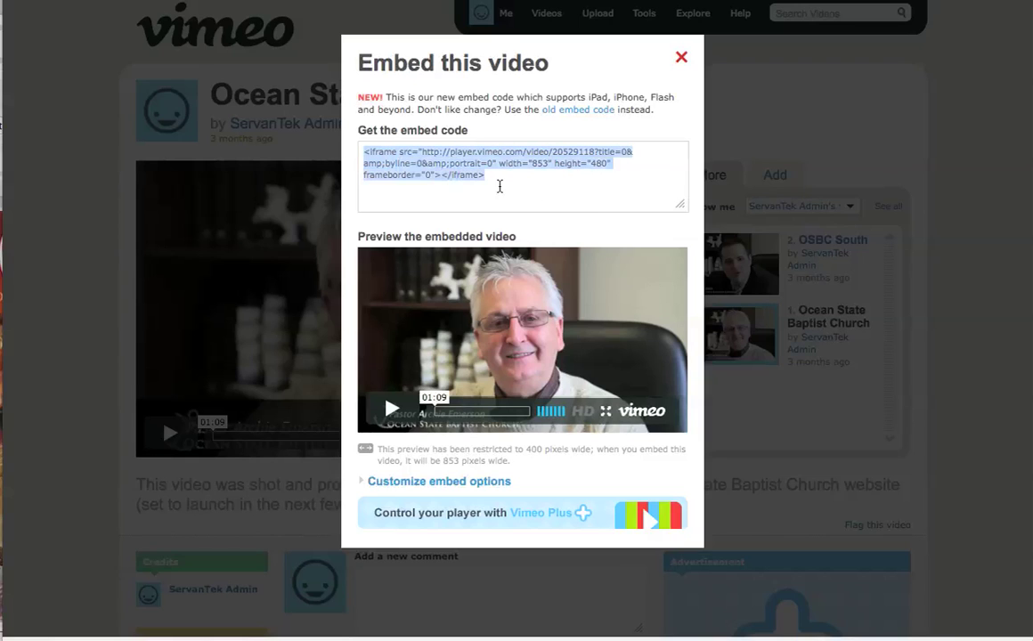
scroll(556, 211, down, 1)
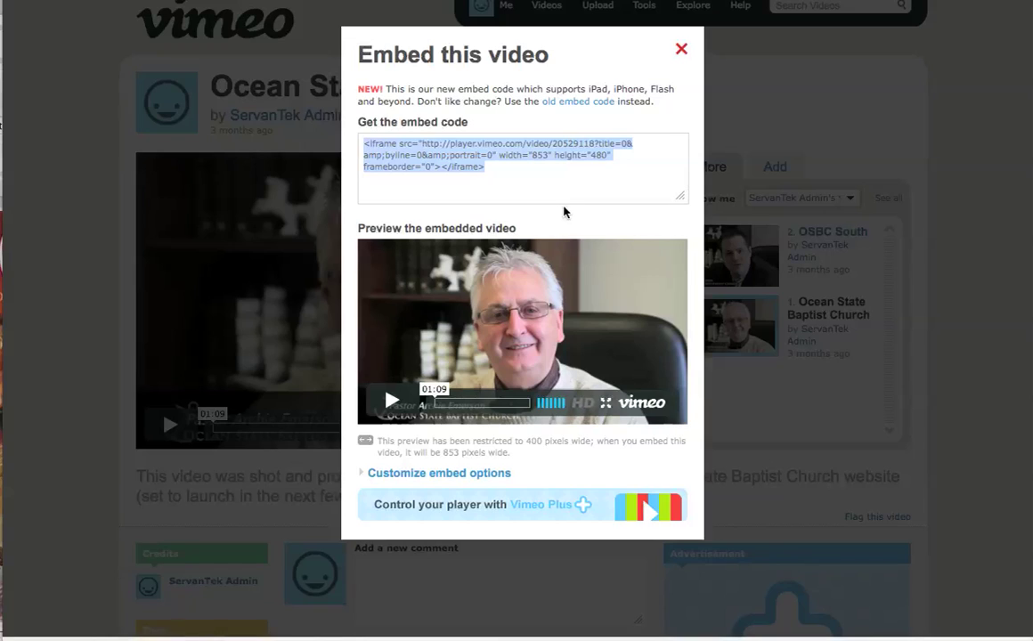
Expand the custom embed options and set the embedded video's width to 629 pixels
click(439, 480)
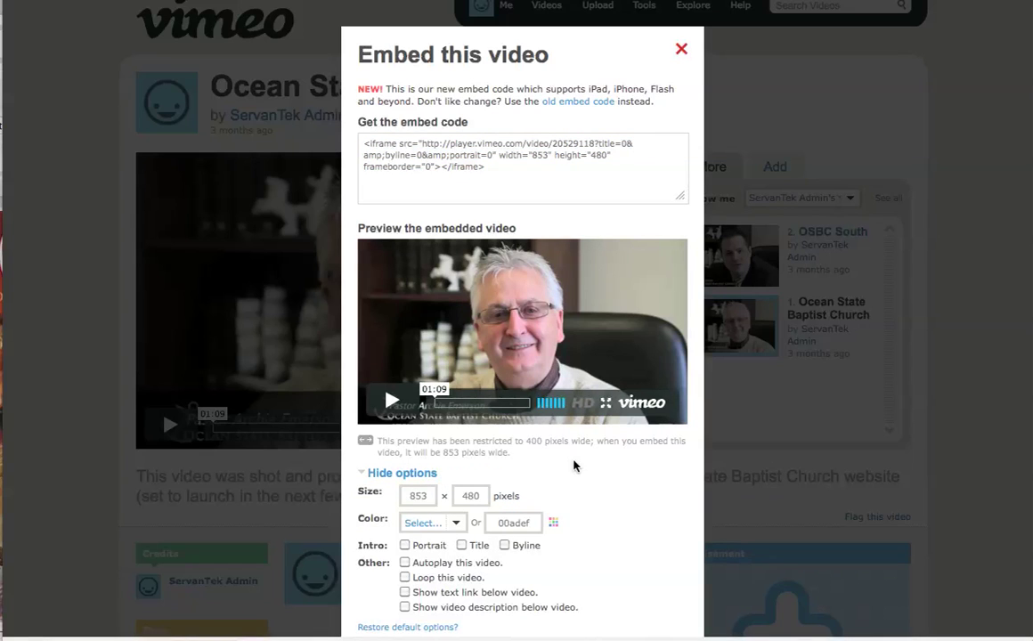
scroll(575, 465, down, 1)
scroll(574, 465, down, 1)
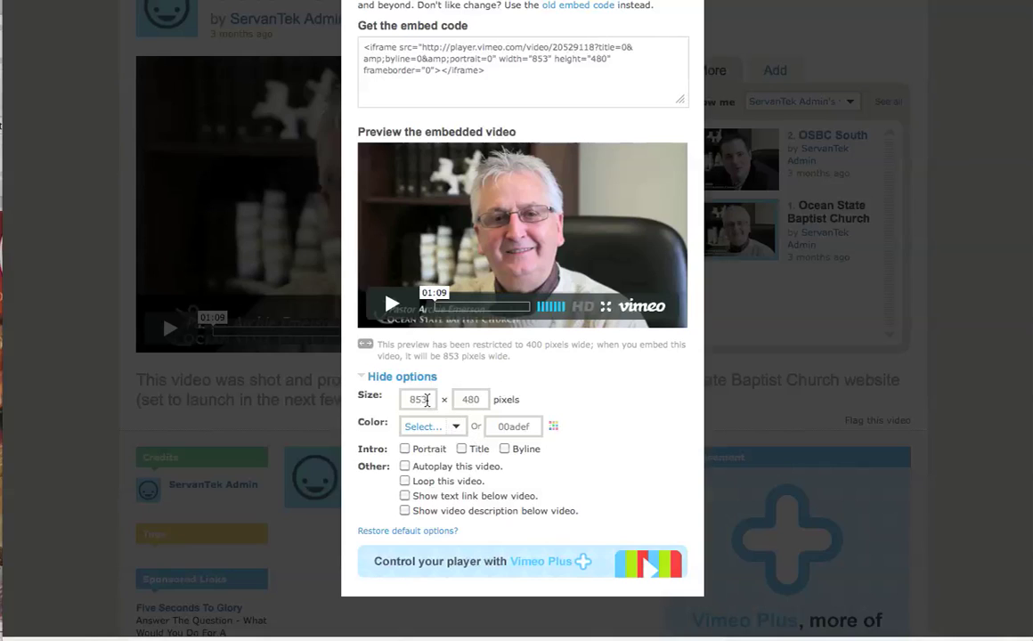
drag(406, 399, 445, 400)
text(630)
click(469, 400)
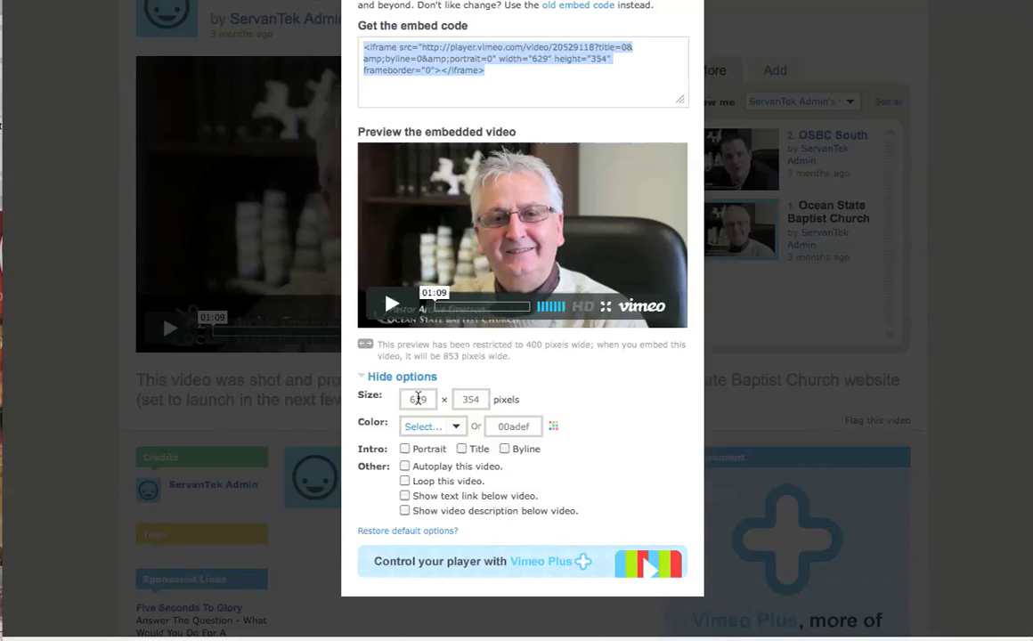
Try Blue as the embedded player's color, and change it to Orange
click(456, 428)
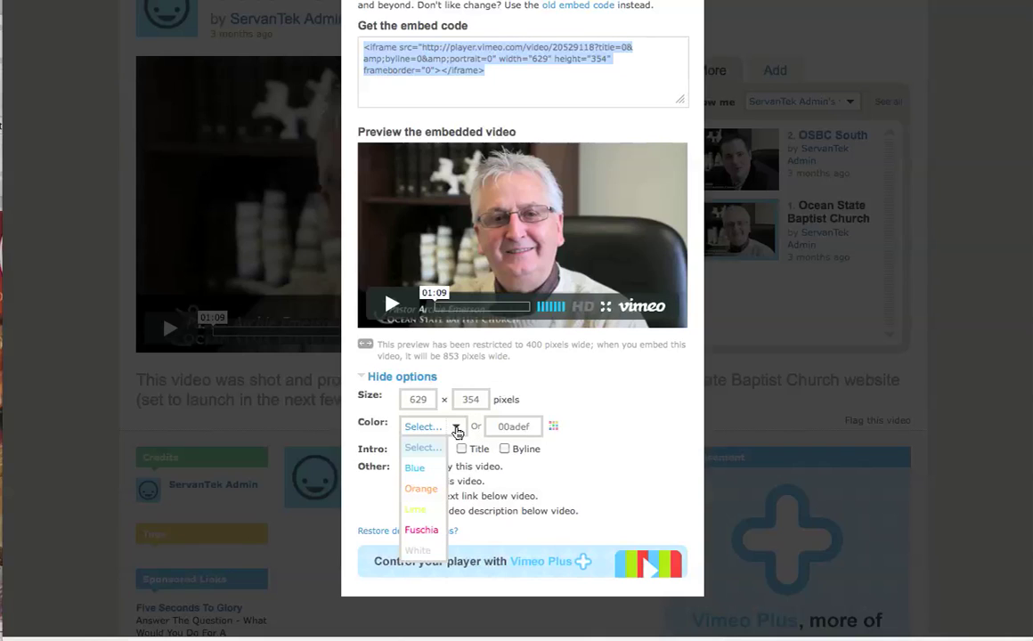
click(427, 472)
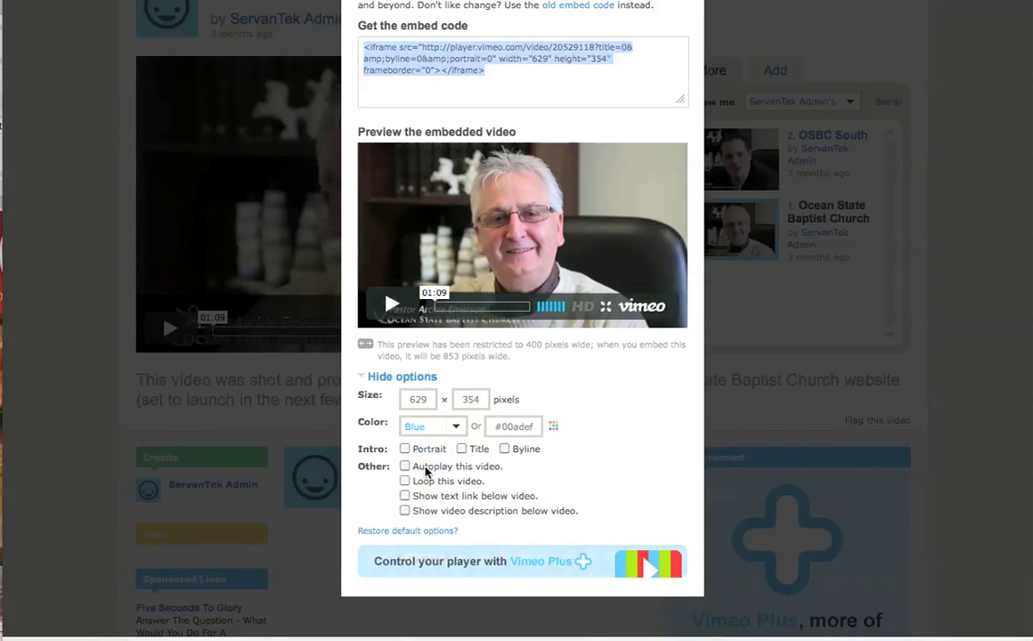
click(455, 432)
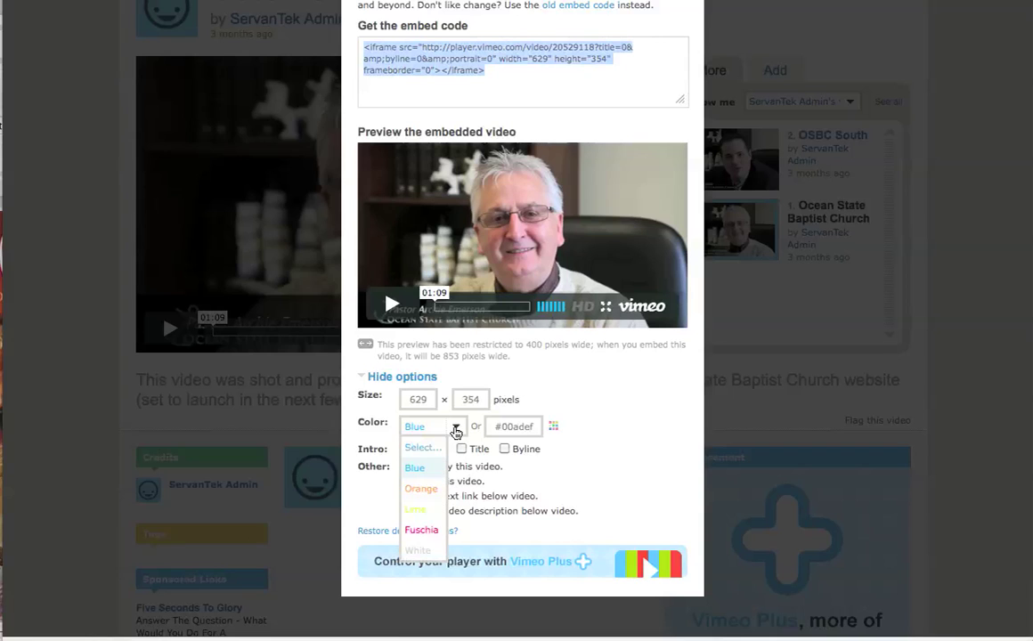
click(424, 488)
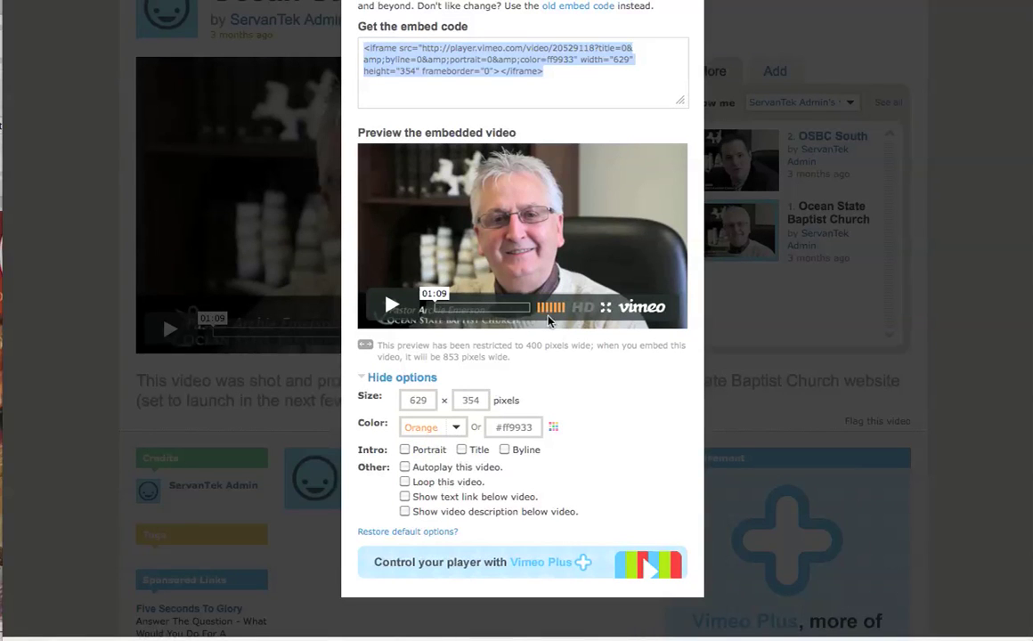
scroll(534, 311, up, 1)
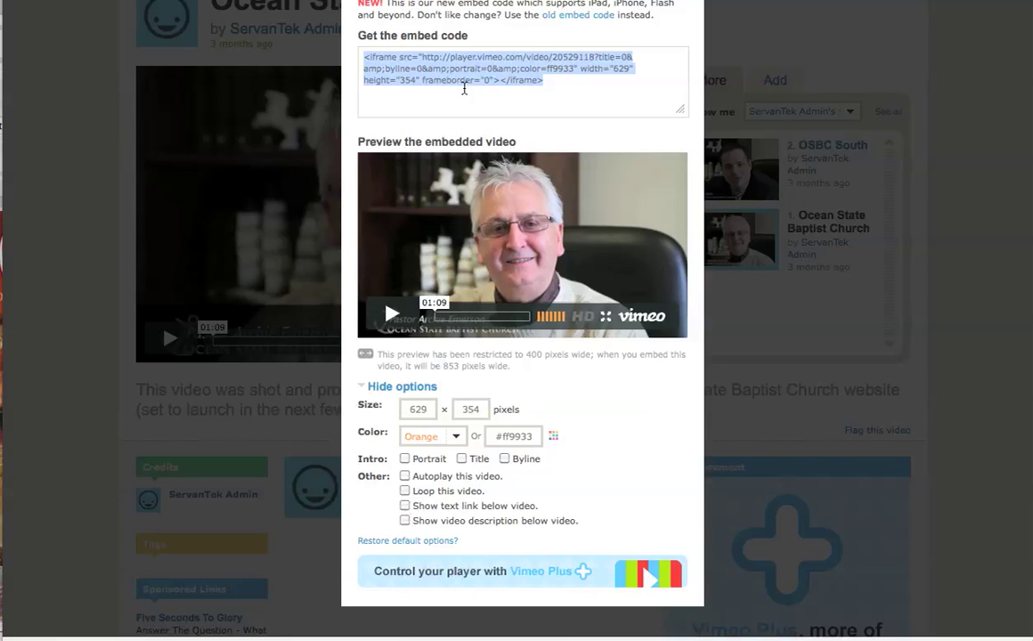
scroll(517, 164, up, 3)
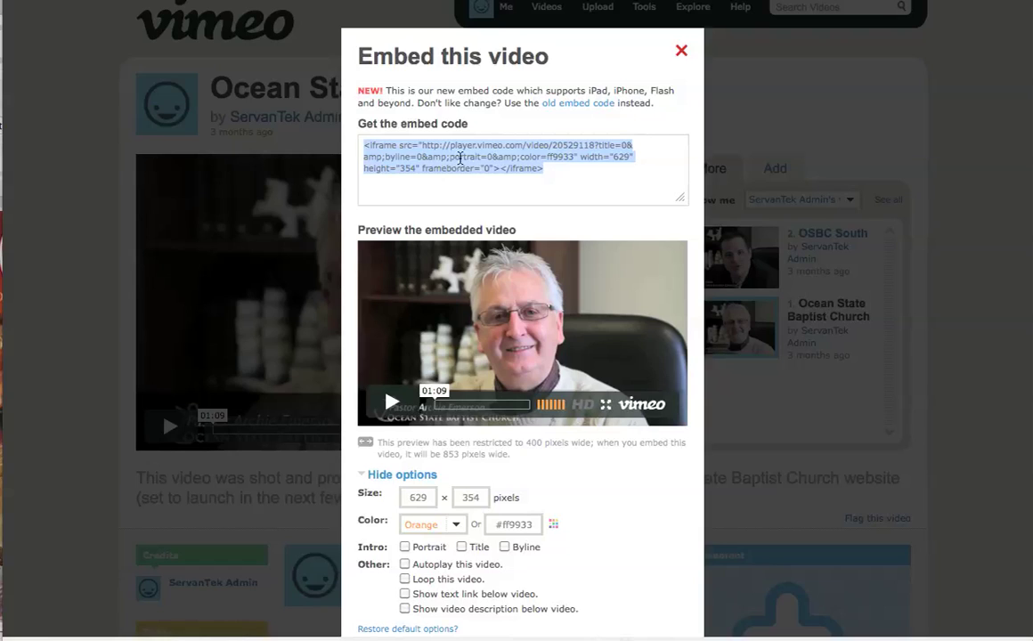
click(553, 169)
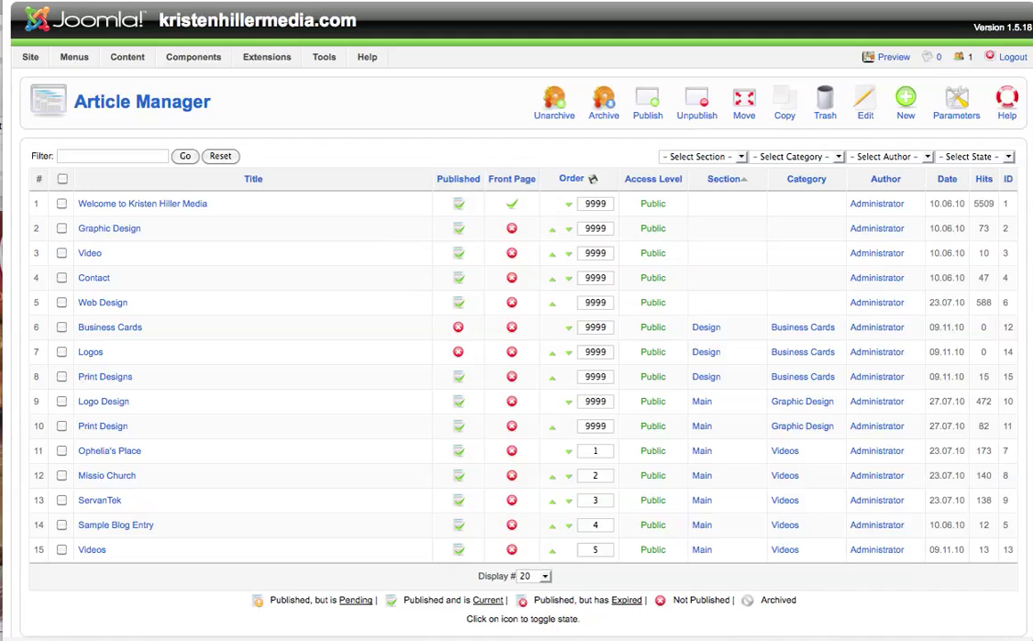
Create a new Joomla article, paste the 629 × 354 Vimeo iframe code into its HTML source, update it and try to save the article
click(907, 107)
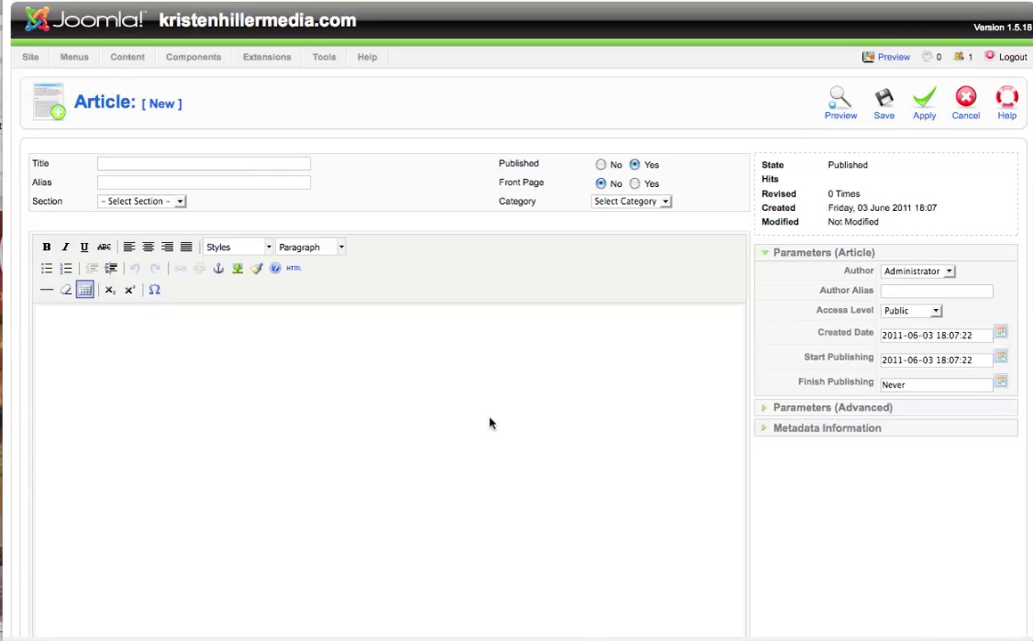
click(89, 336)
click(294, 271)
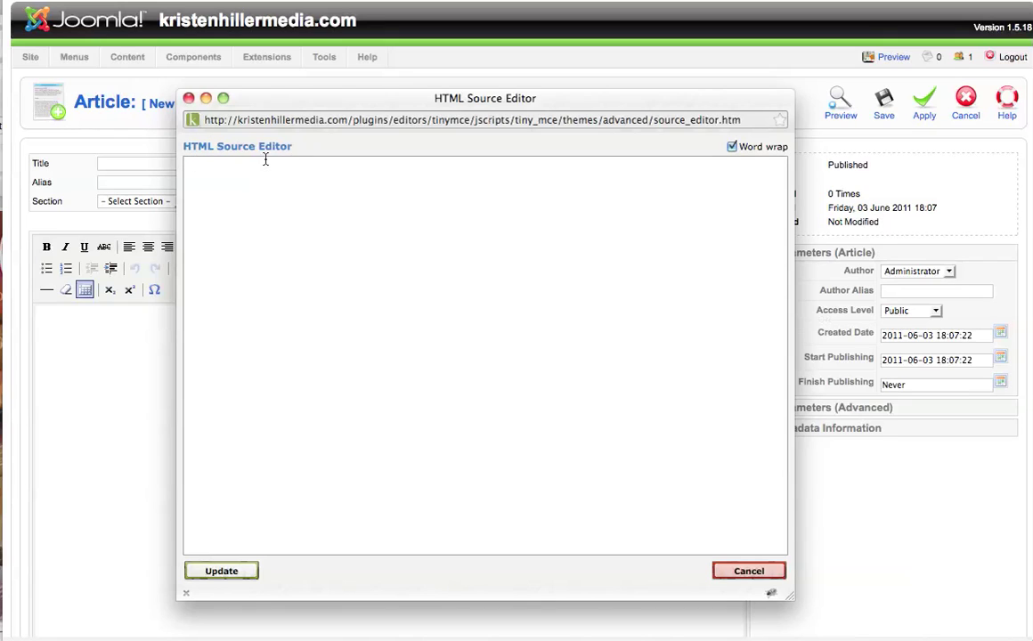
text(<iframe src="http://player.vimeo.com/video/20529118?title=0&amp;byline=0&amp;portrait=0" width="629" height="354" frameborder="0"></iframe>)
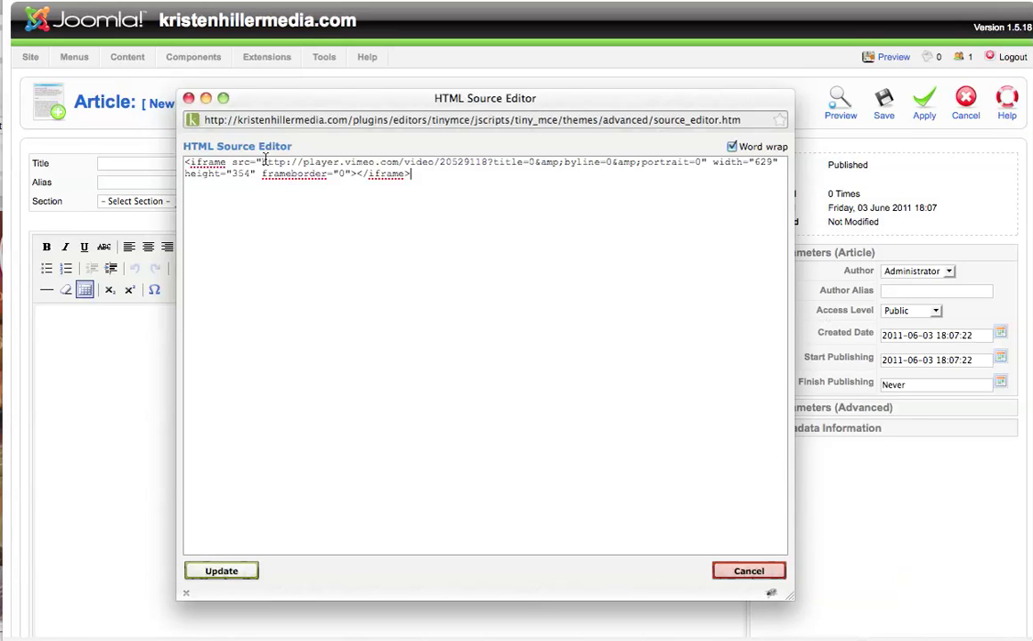
click(214, 574)
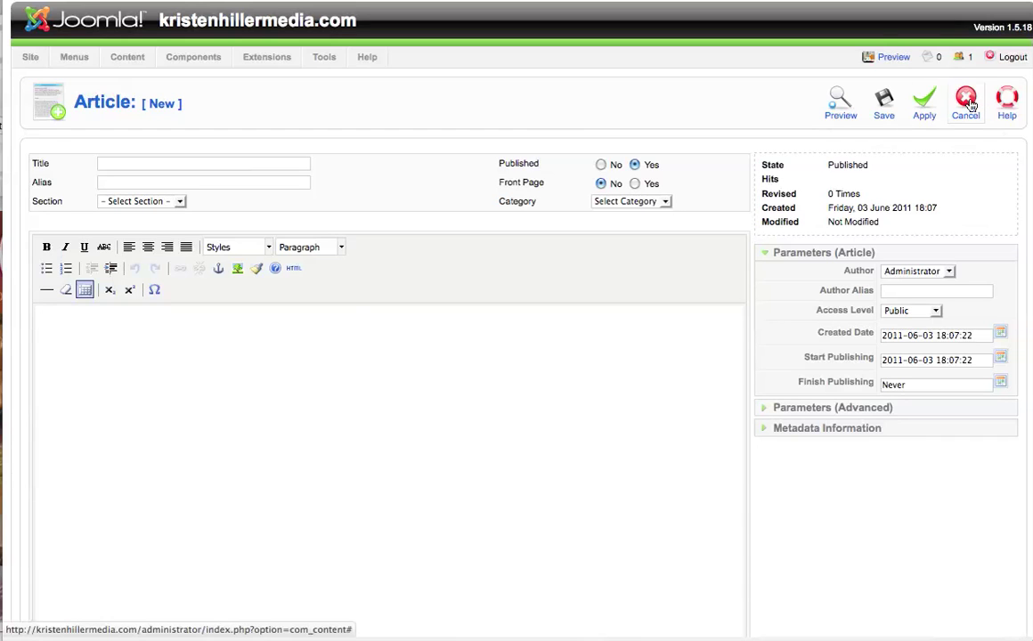
click(880, 103)
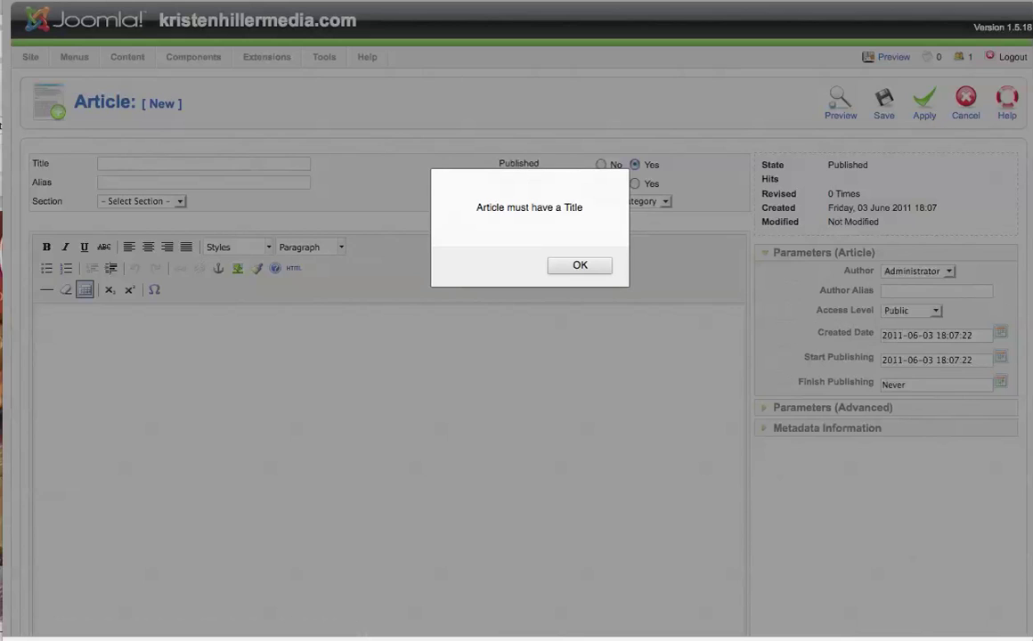